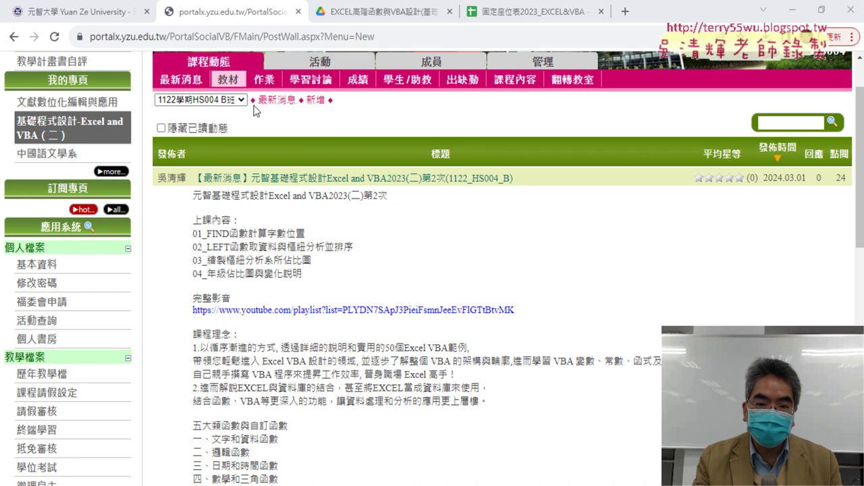
Step: List the latest-news posts and expand the second-session Excel and VBA post to read its lesson outline
left_click(194, 80)
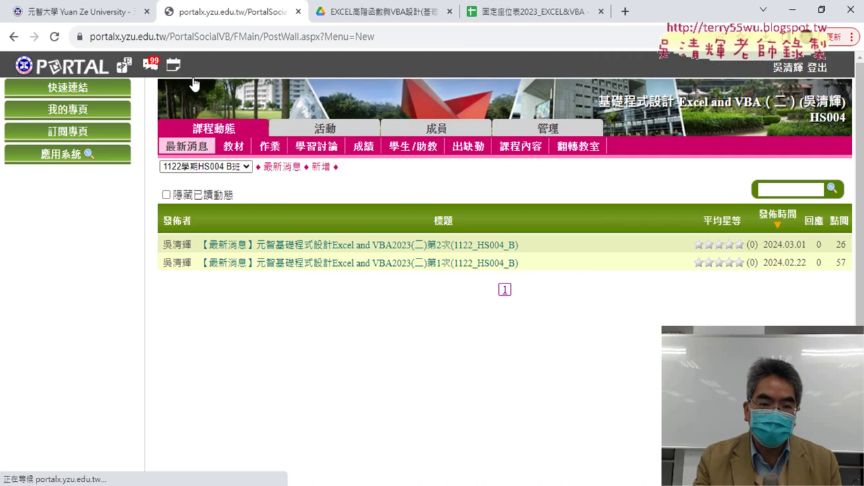
left_click(430, 253)
scroll(426, 253, "down", 1)
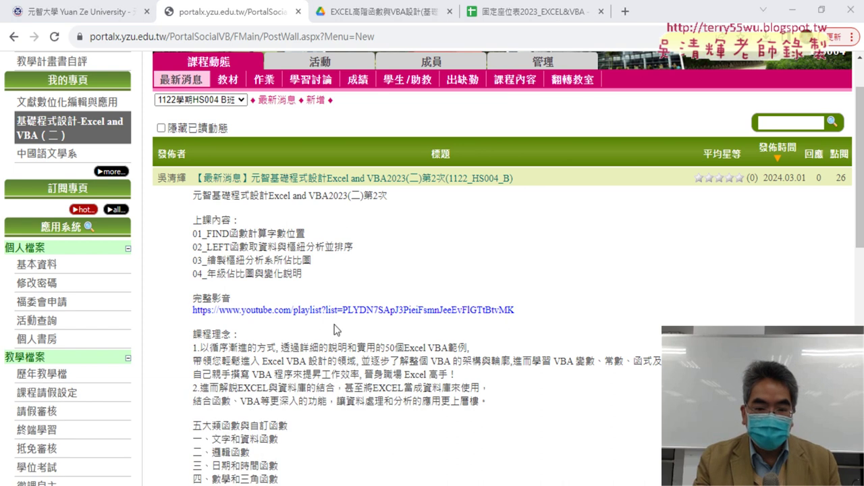
Step: Go to the 01文字與資料函數 folder and open 範例_選課資料 in Excel from its context menu
mouse_move(317, 476)
left_click(317, 453)
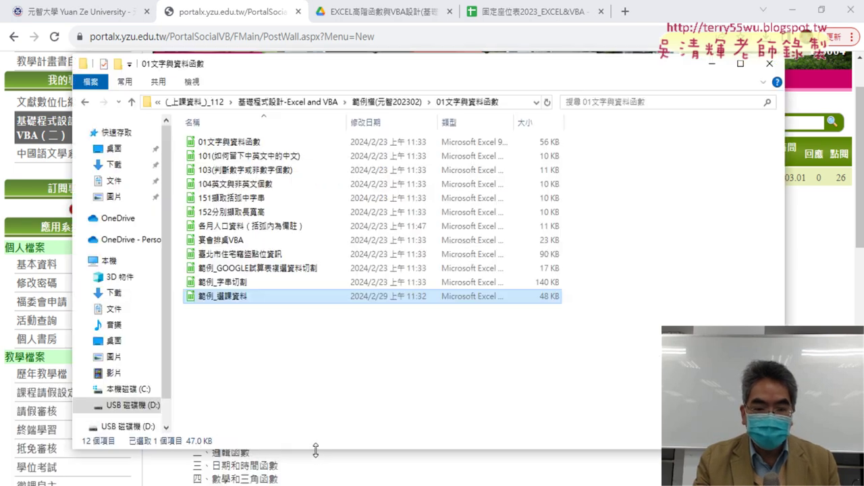
left_click(365, 104)
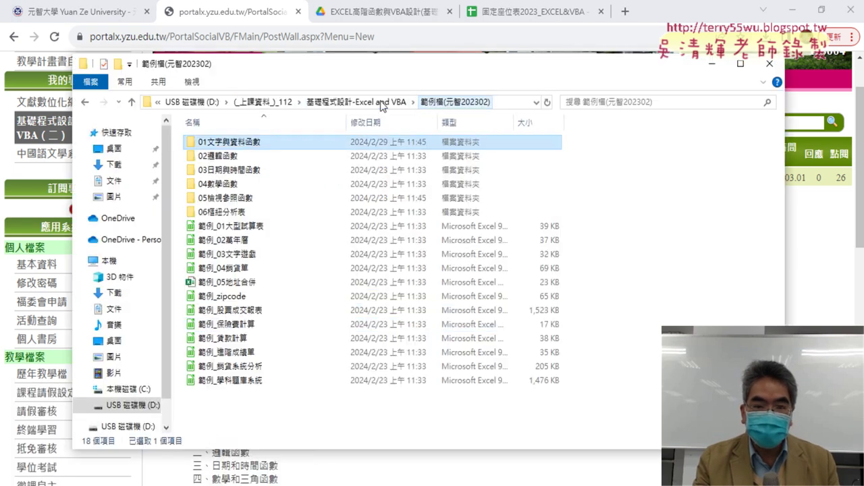
double_click(260, 143)
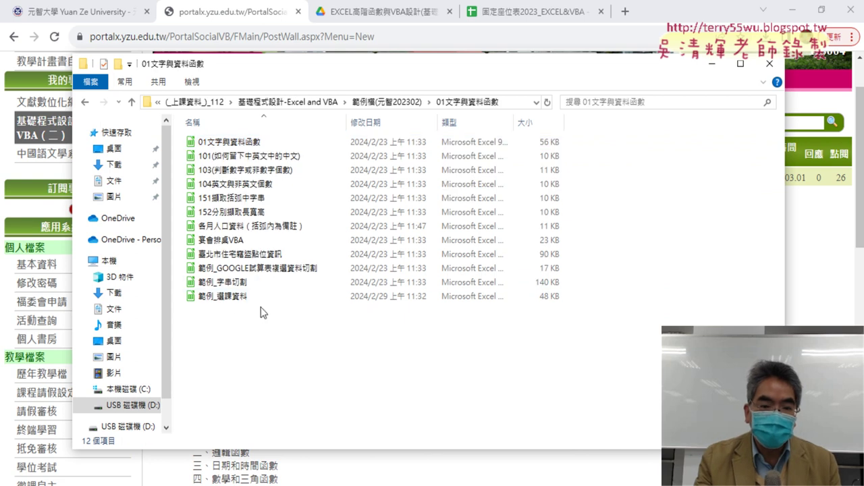
left_click(235, 304)
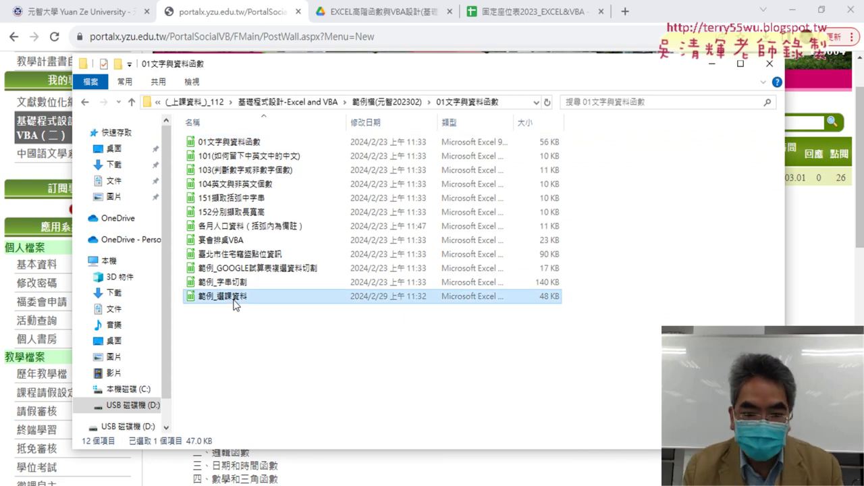
right_click(235, 304)
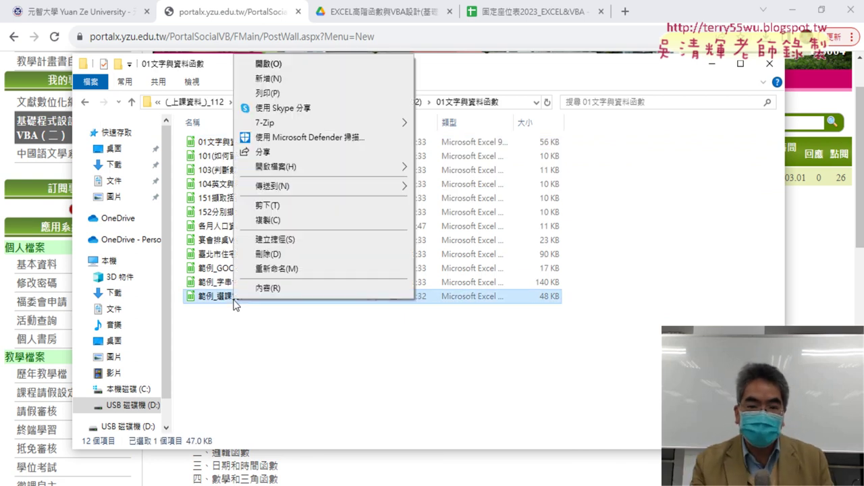
mouse_move(280, 172)
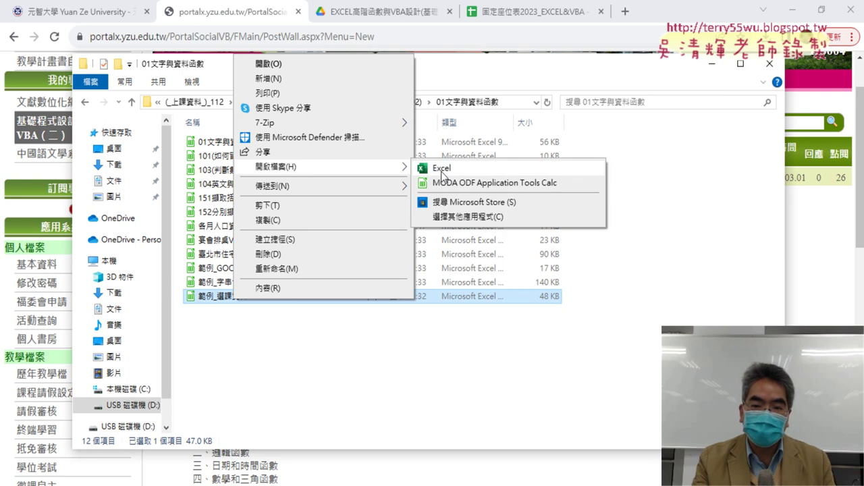
left_click(442, 175)
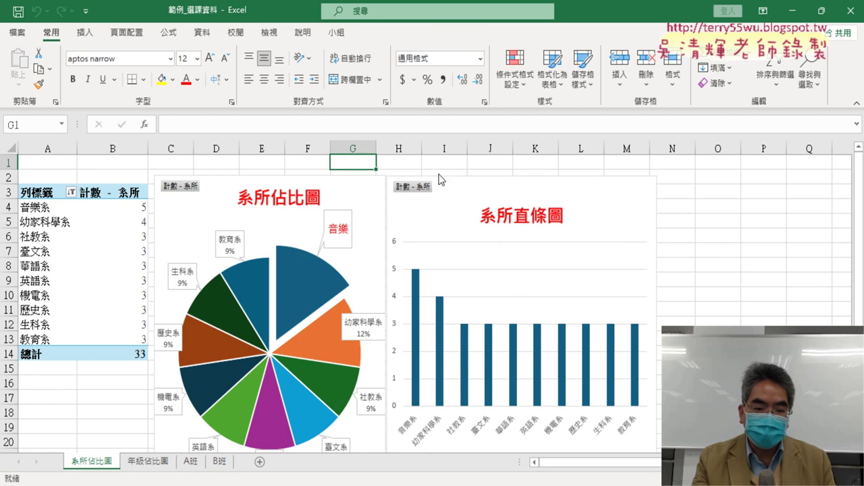
Step: Check the A班 and B班 sheets, settle on A班, and select the 系所 column C
left_click(191, 461)
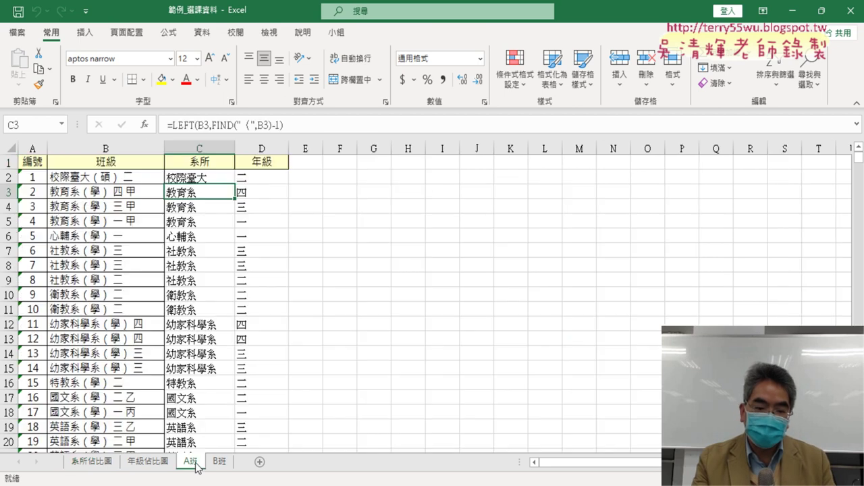
left_click(217, 462)
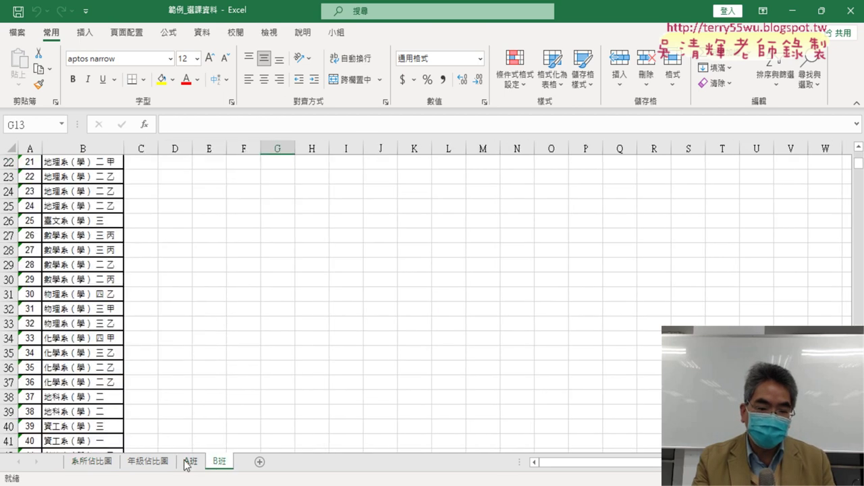
left_click(189, 462)
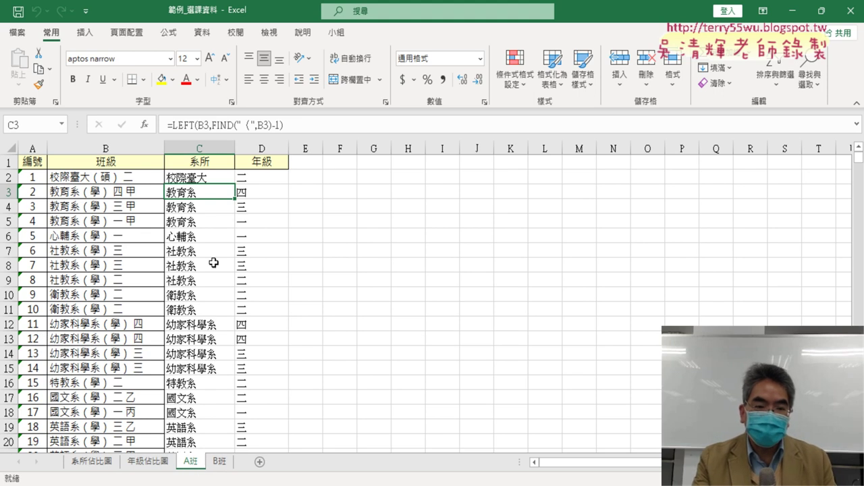
left_click(209, 142)
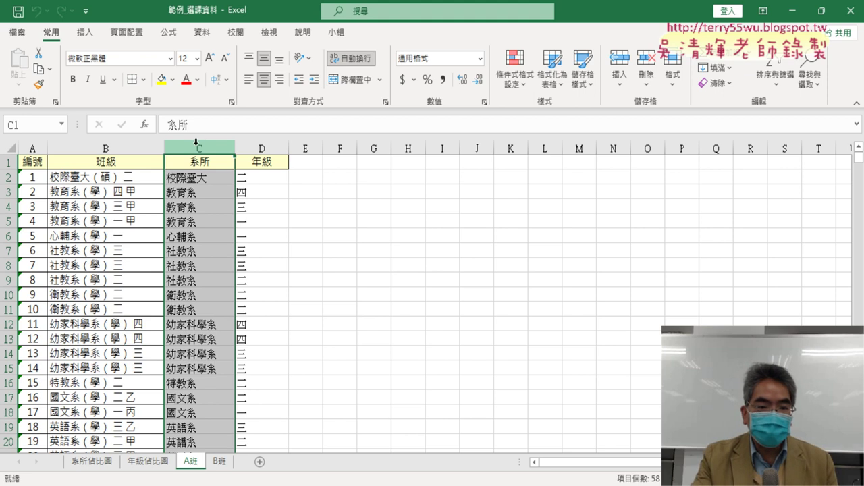
Step: Select columns C:D and B, then in red ink circle (碩), underline department names, and arrow to 系所
left_click_drag(209, 142, 274, 147)
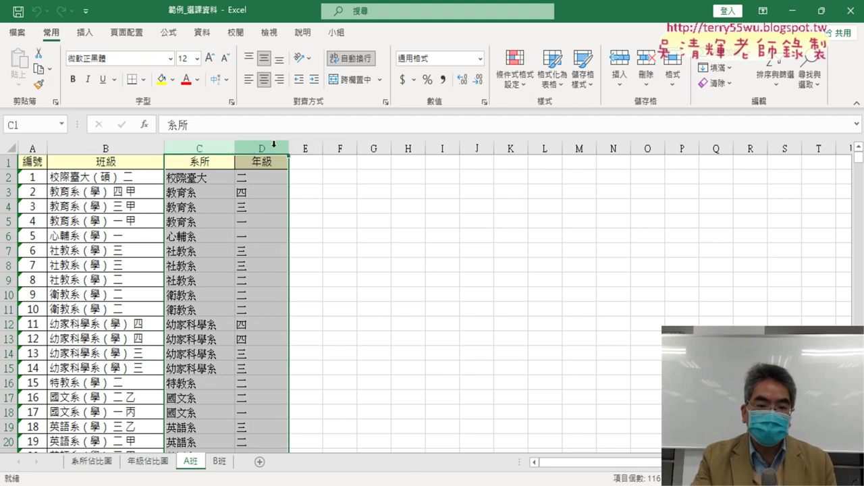
left_click(106, 144)
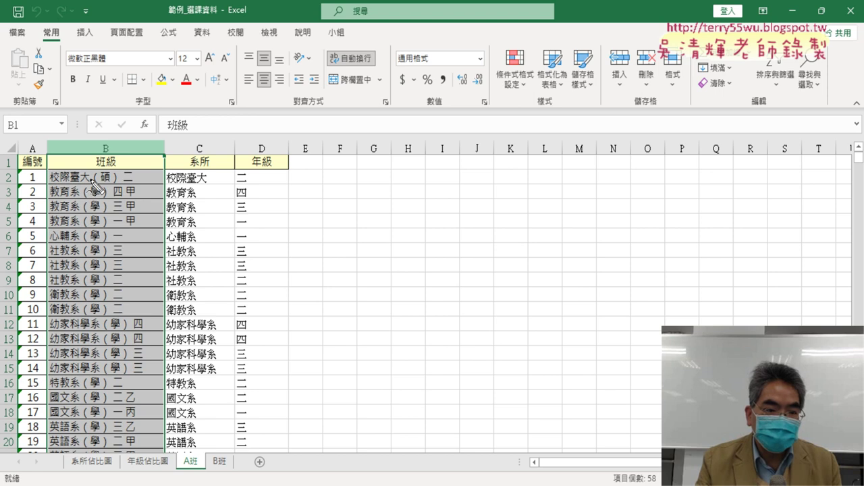
left_click_drag(103, 172, 80, 200)
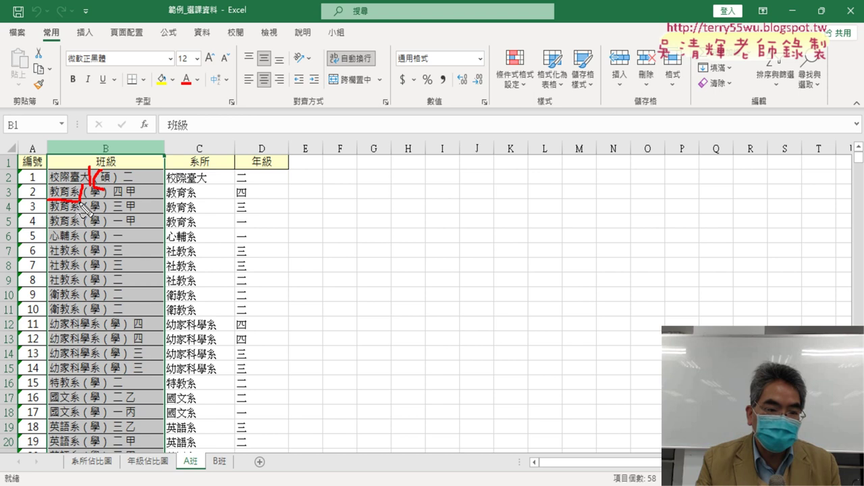
mouse_move(48, 257)
left_mouse_down()
mouse_move(75, 257)
mouse_move(91, 238)
left_mouse_up()
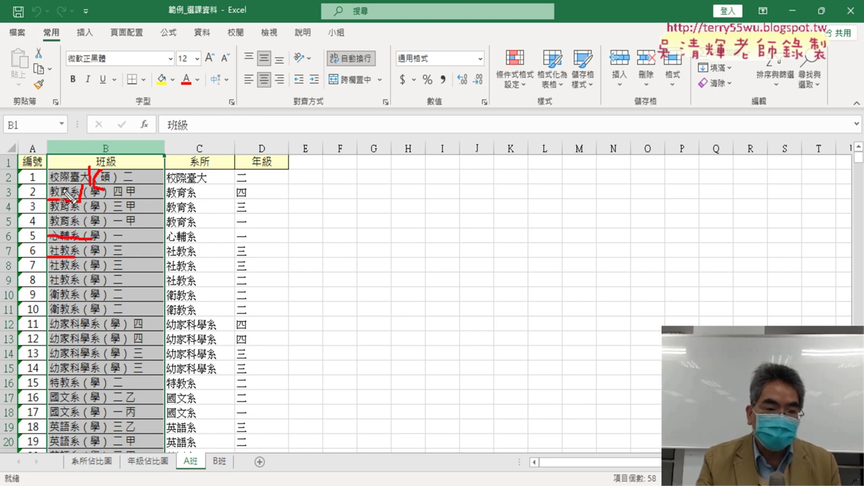
mouse_move(65, 147)
left_mouse_down()
mouse_move(206, 130)
mouse_move(202, 156)
mouse_move(220, 155)
mouse_move(210, 180)
left_mouse_up()
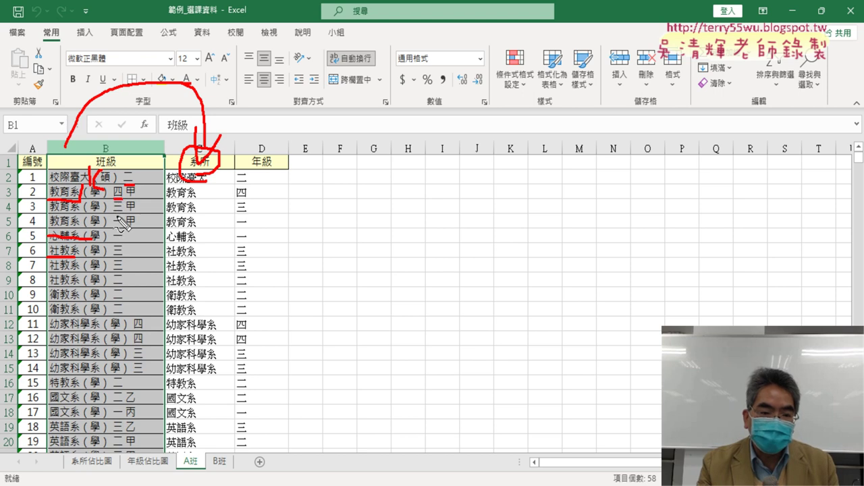
Step: Underline the grade 三, circle 碩, draw arrows to 年級 and column E, then erase all ink
left_click_drag(114, 216, 129, 215)
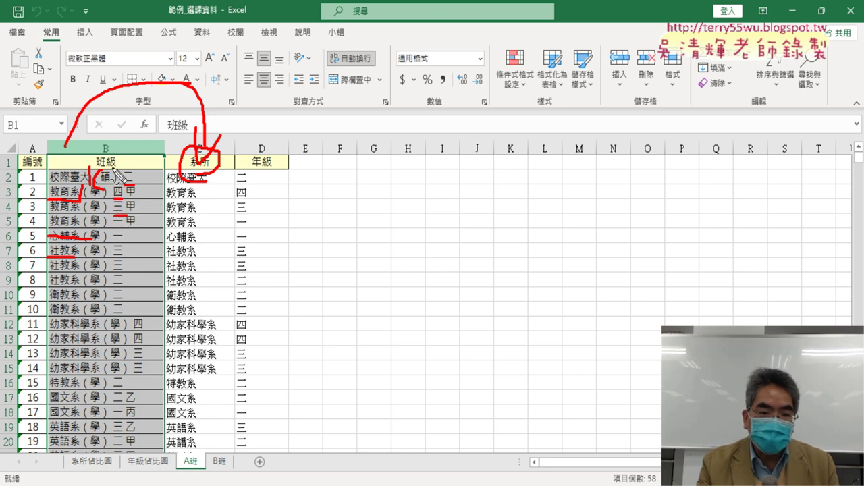
left_click_drag(115, 171, 115, 189)
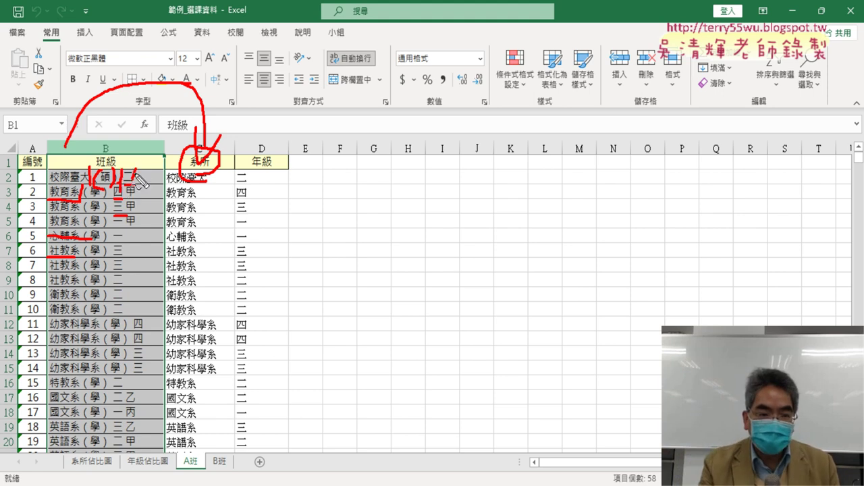
mouse_move(131, 173)
left_mouse_down()
mouse_move(251, 139)
mouse_move(269, 122)
left_mouse_up()
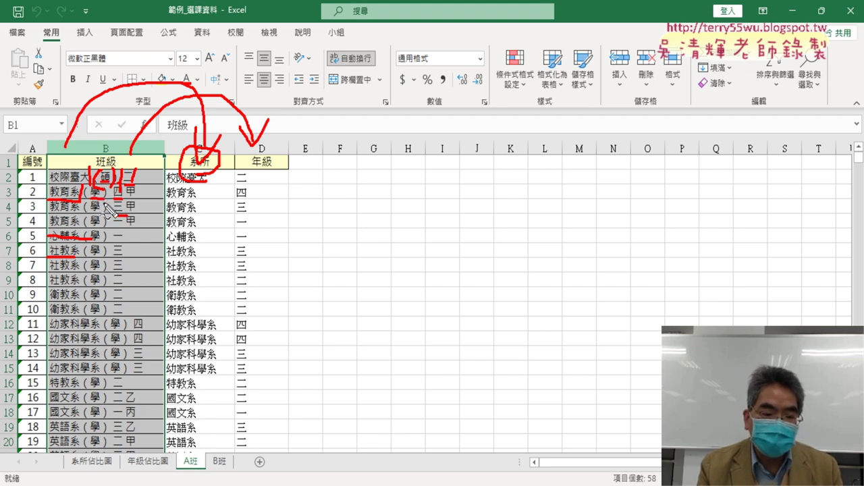
mouse_move(298, 169)
left_mouse_down()
mouse_move(318, 176)
mouse_move(330, 165)
left_mouse_up()
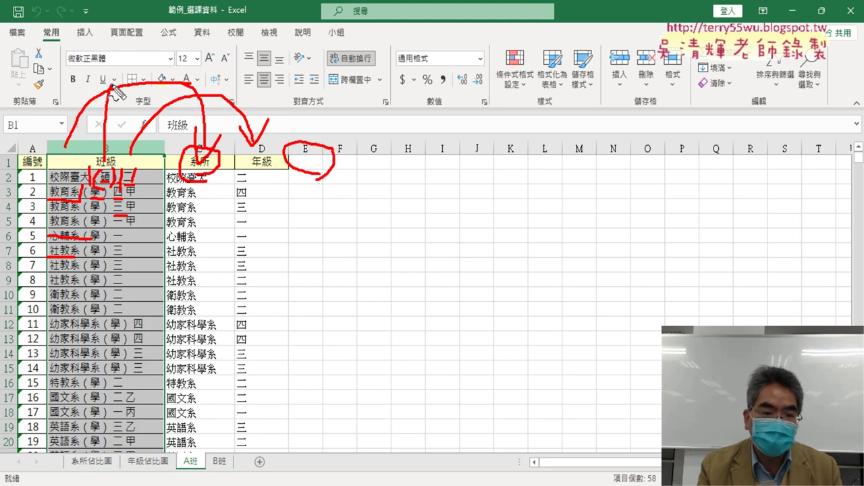
left_click_drag(116, 93, 314, 122)
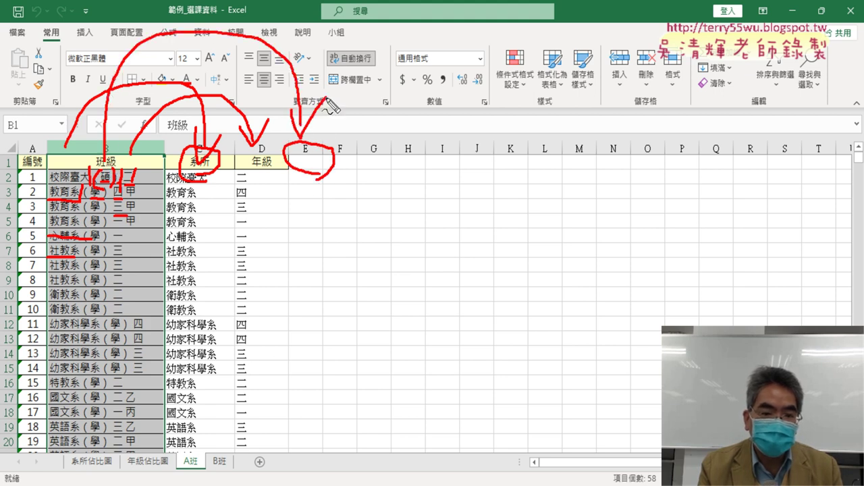
key("Escape")
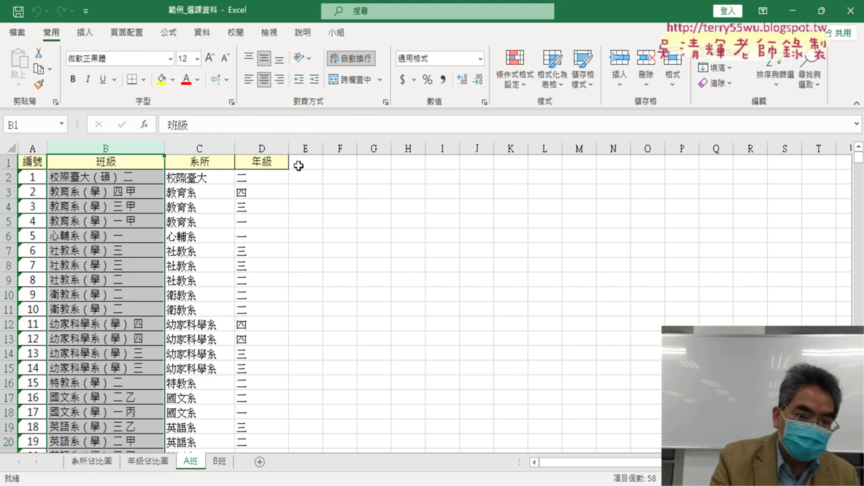
Step: Enter 學碩士 in E1, copy the 年級 header formatting onto it, and widen column E
left_click(299, 166)
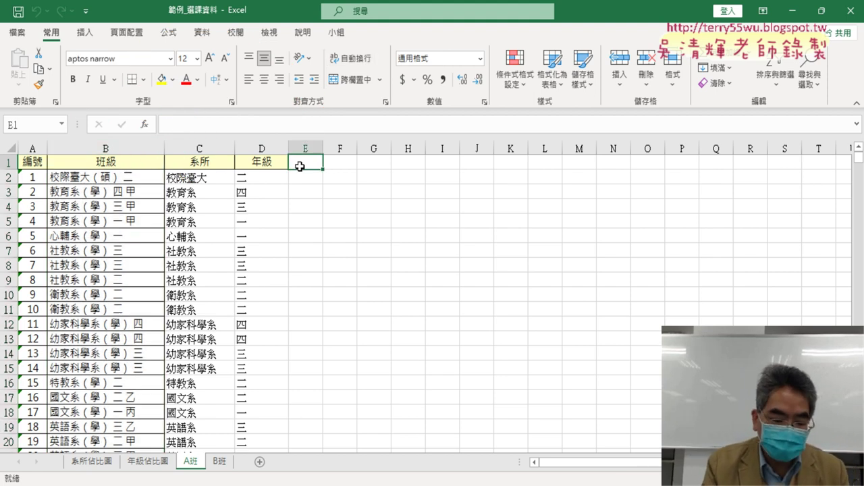
type("c")
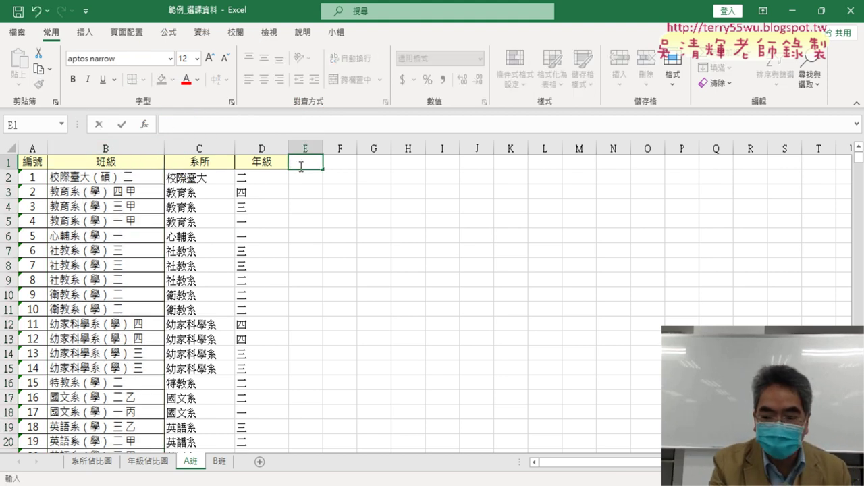
type("ㄒㄩㄝ")
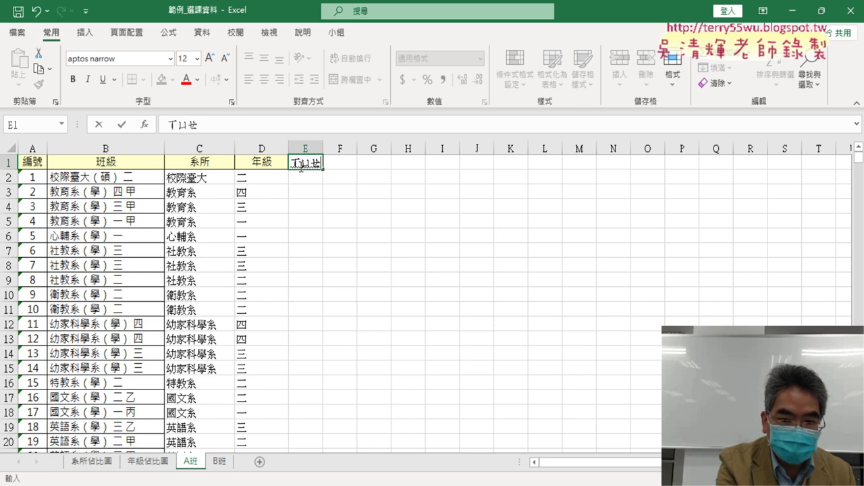
type("學ㄕ")
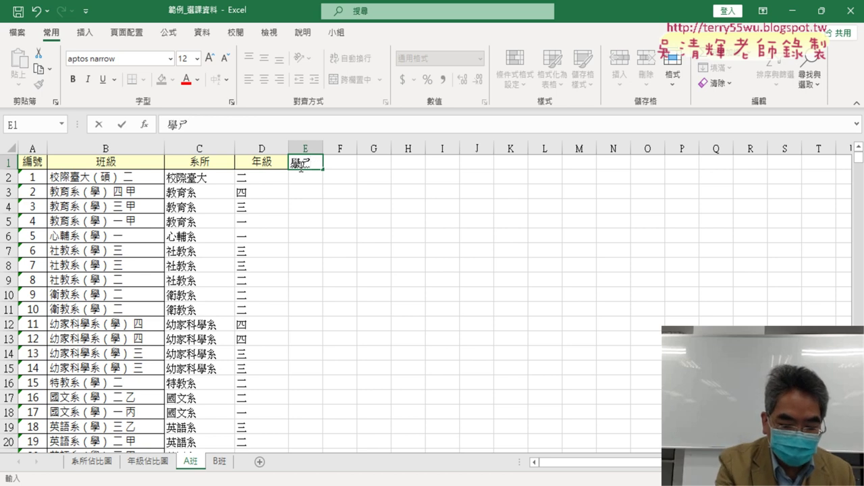
type("ㄨ")
type("碩ㄕ")
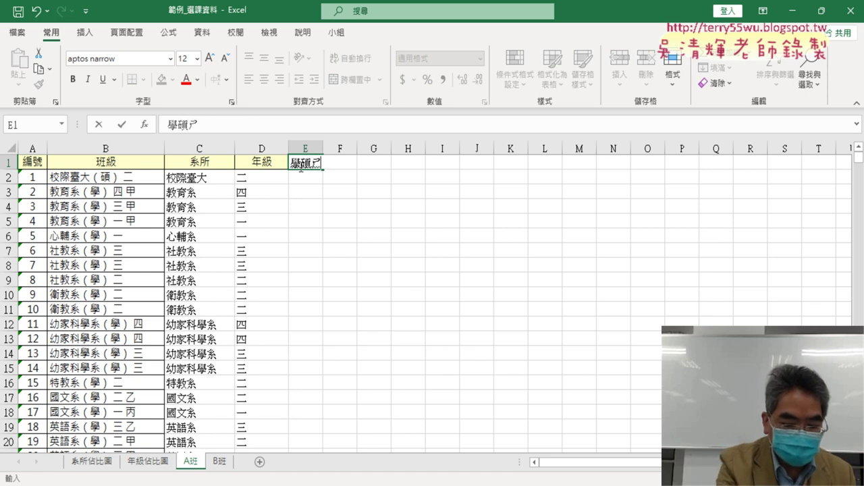
type("士")
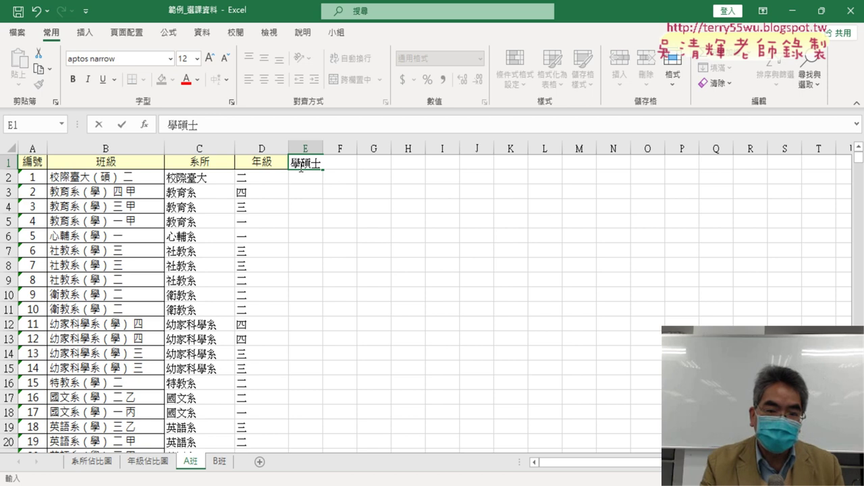
left_click(260, 163)
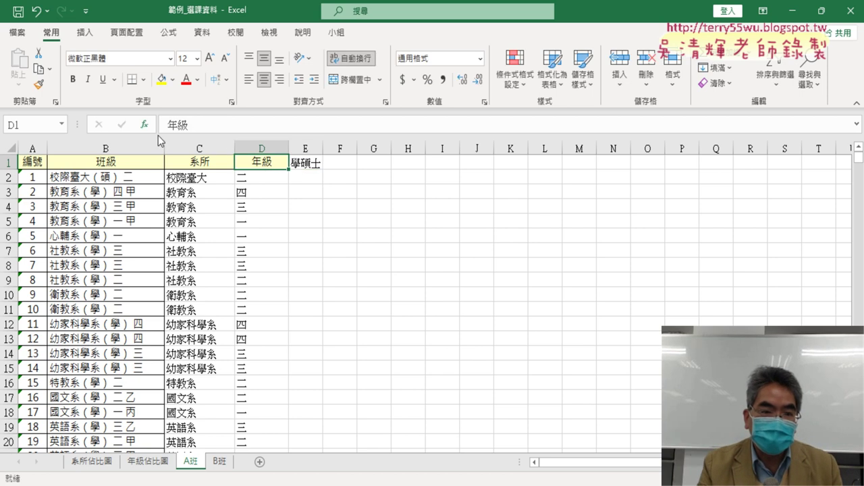
left_click(39, 83)
left_click(311, 163)
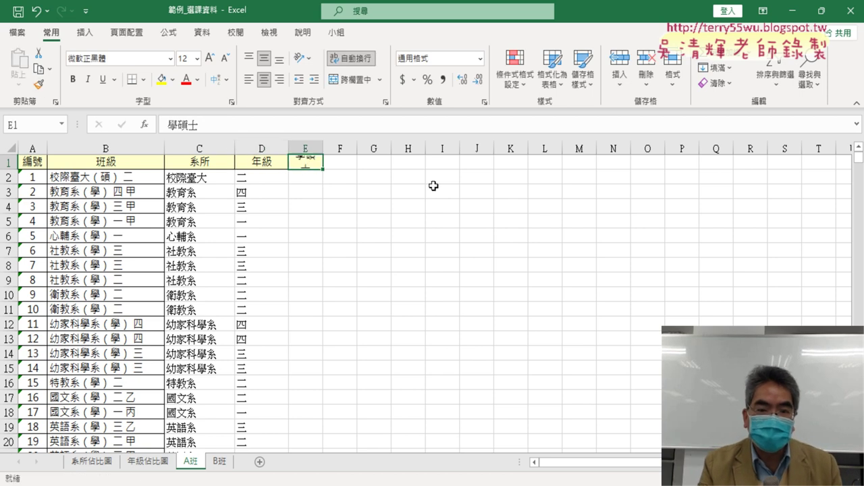
left_click_drag(323, 147, 344, 148)
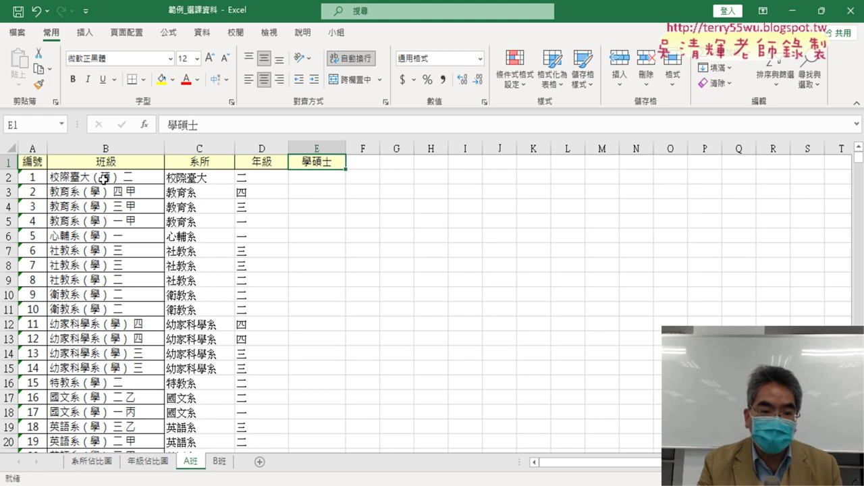
left_click(329, 179)
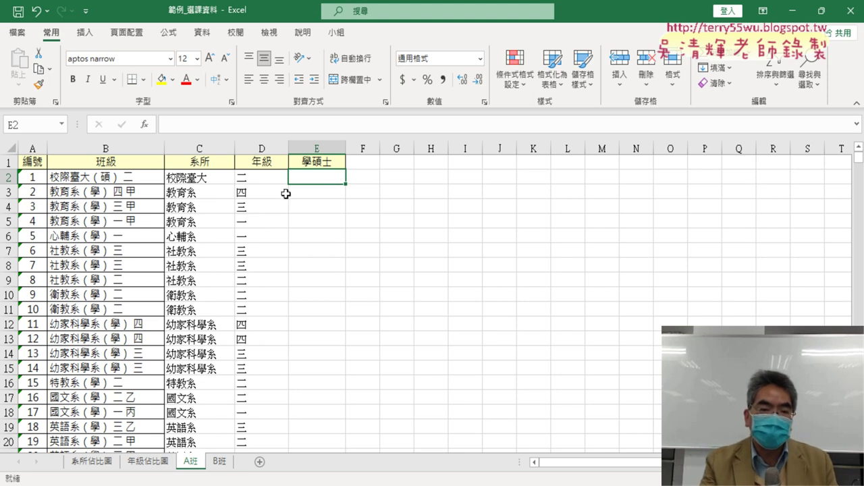
left_click(206, 142)
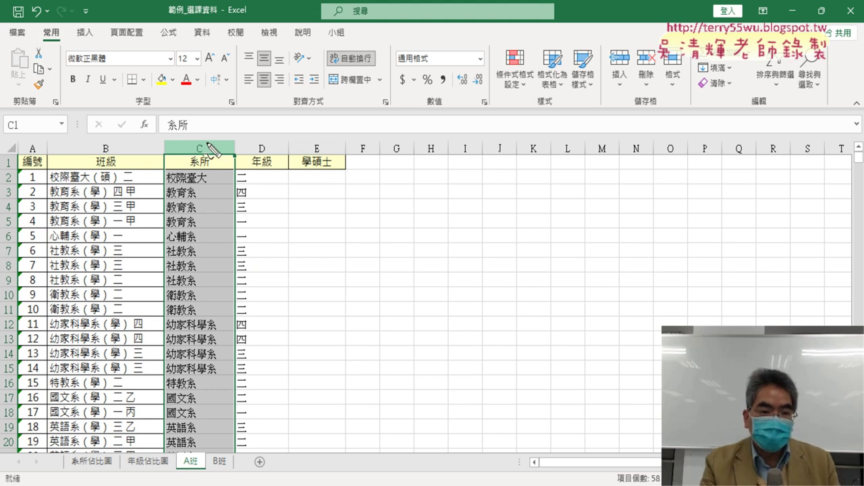
left_click_drag(50, 180, 91, 183)
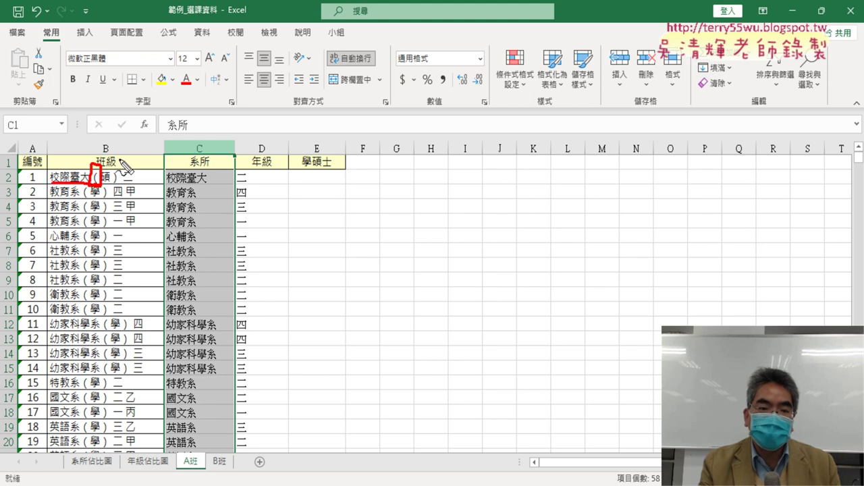
key("Escape")
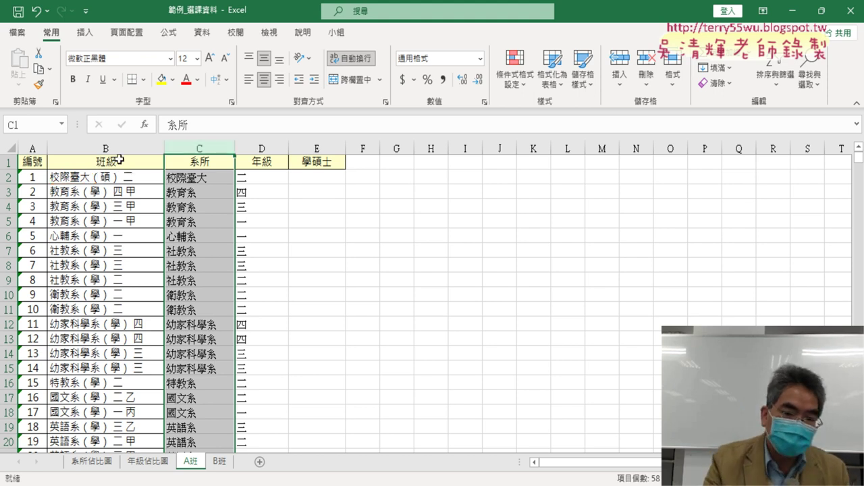
left_click(202, 177)
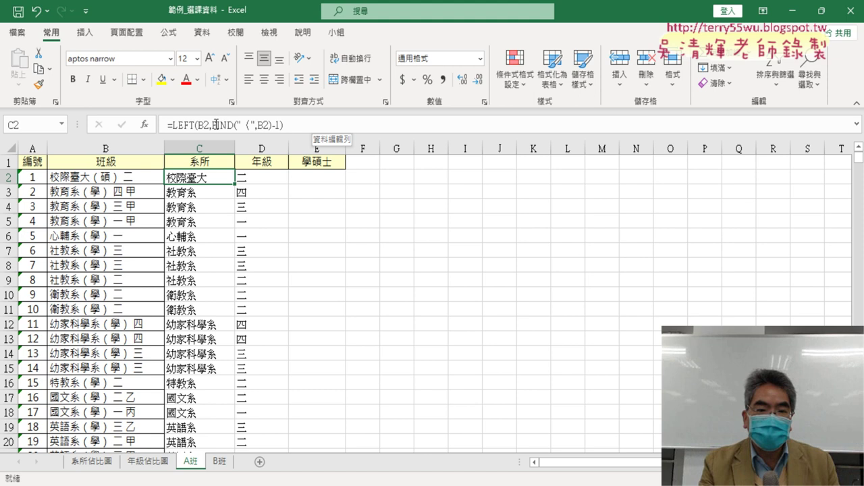
Step: Inspect the FIND part of C2's formula, leave it unchanged, and go to the 系所佔比圖 sheet
left_click_drag(212, 125, 275, 129)
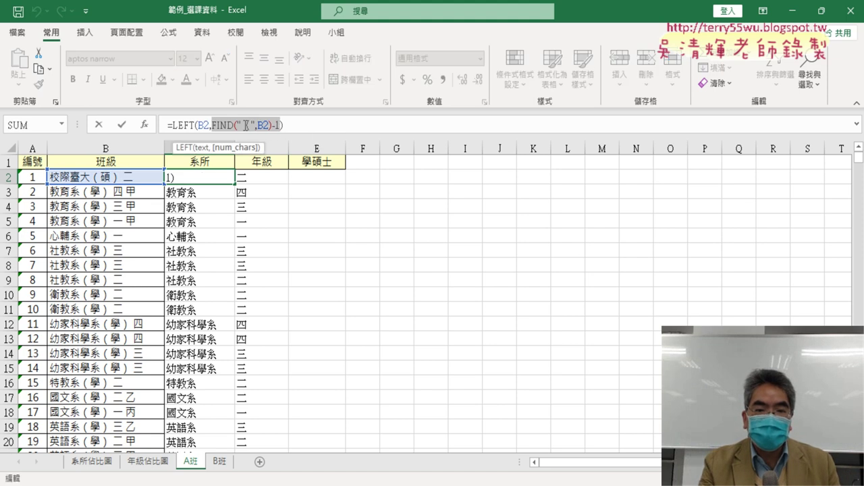
left_click(244, 126)
left_click(249, 125)
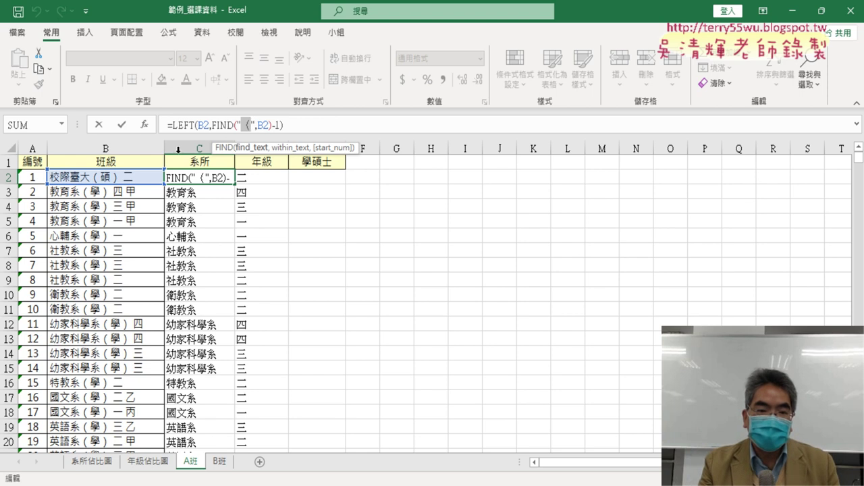
left_click(123, 124)
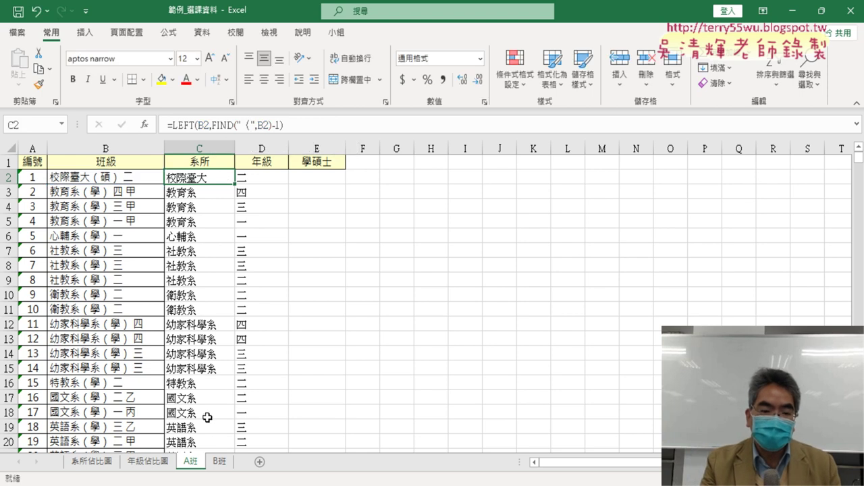
left_click(91, 461)
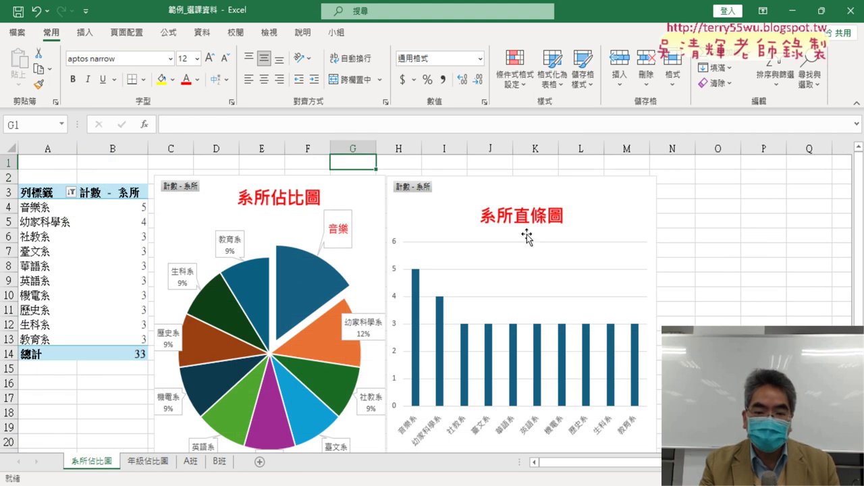
left_click(39, 238)
left_click(42, 192)
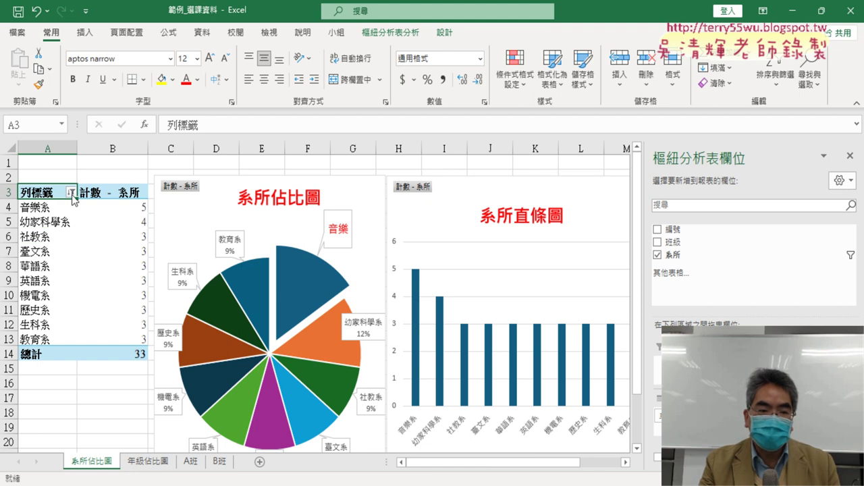
left_click(72, 193)
mouse_move(98, 299)
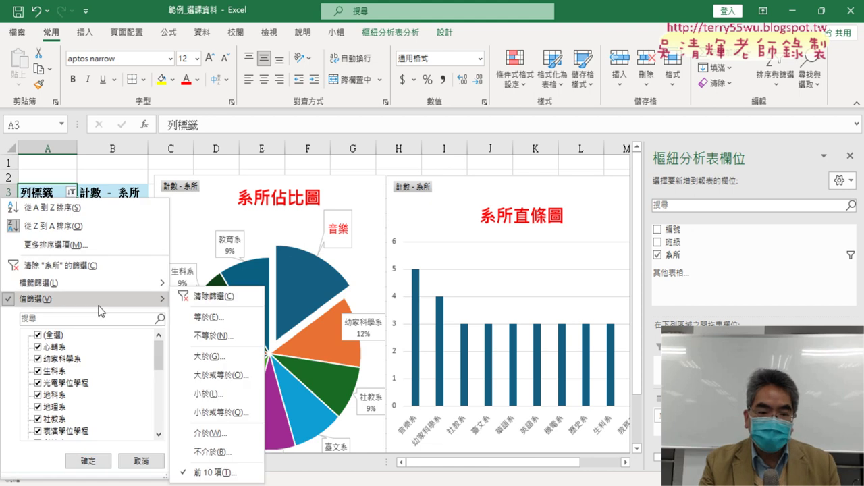
left_click(215, 473)
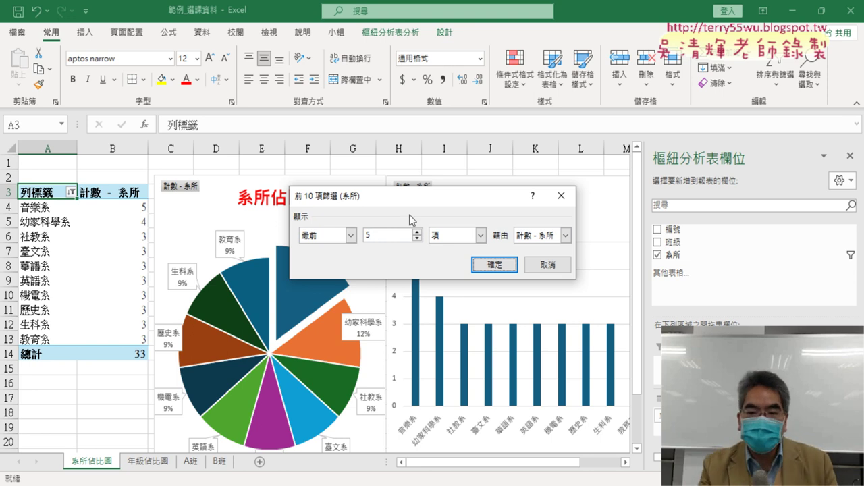
left_click(559, 265)
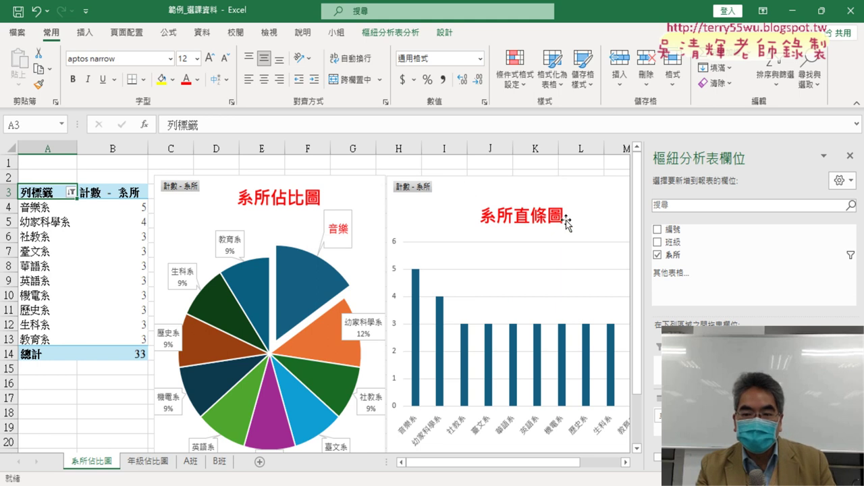
left_click(42, 214)
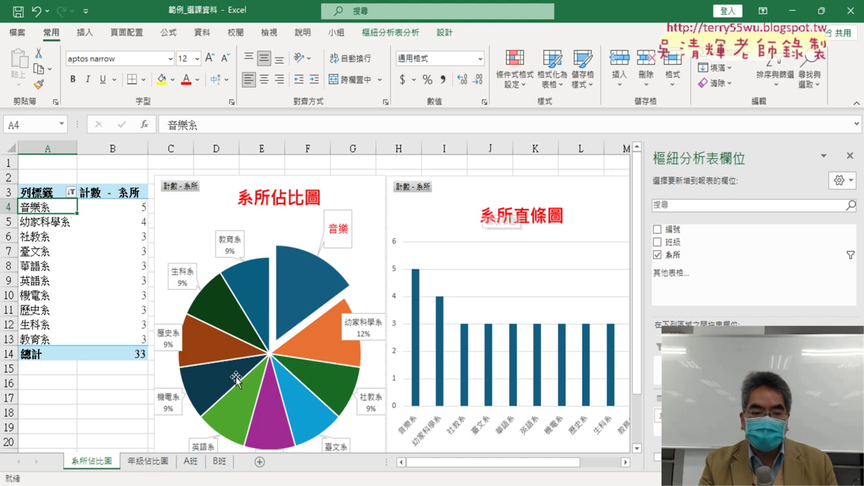
left_click(189, 462)
Step: Delete D2's grade formula and insert the FIND function from the 文字 category in its place
left_click(264, 177)
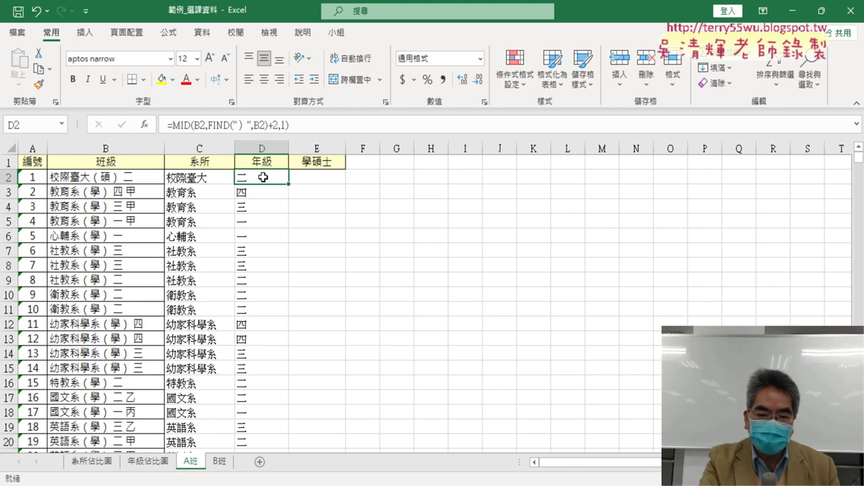
key("Delete")
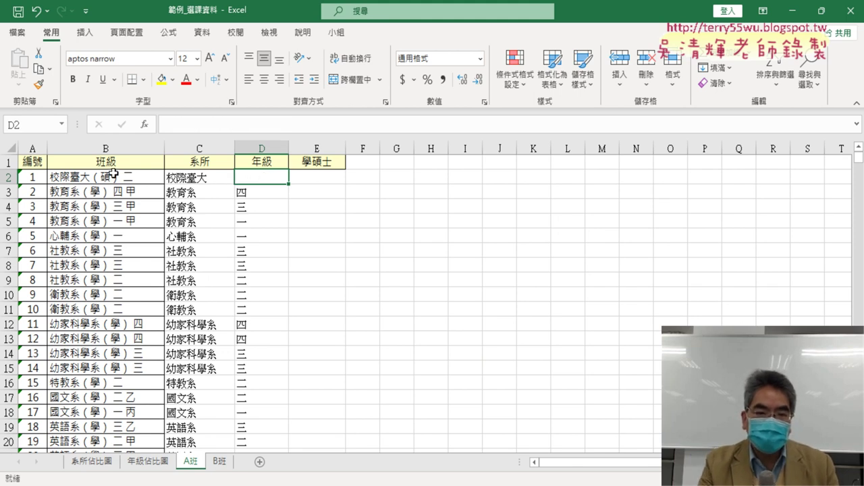
left_click(143, 124)
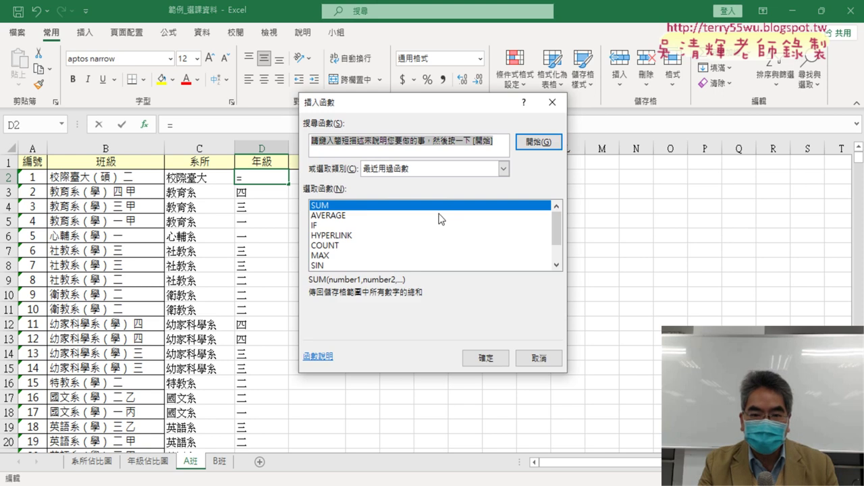
left_click(451, 170)
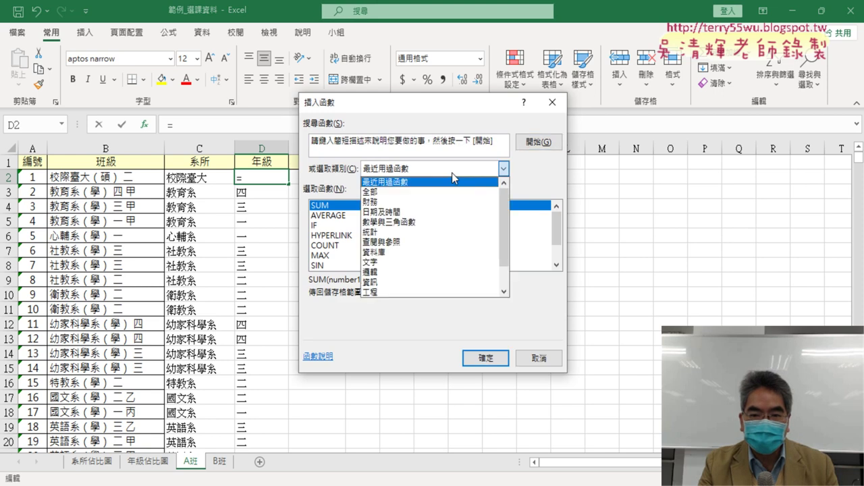
left_click(432, 262)
left_click(556, 264)
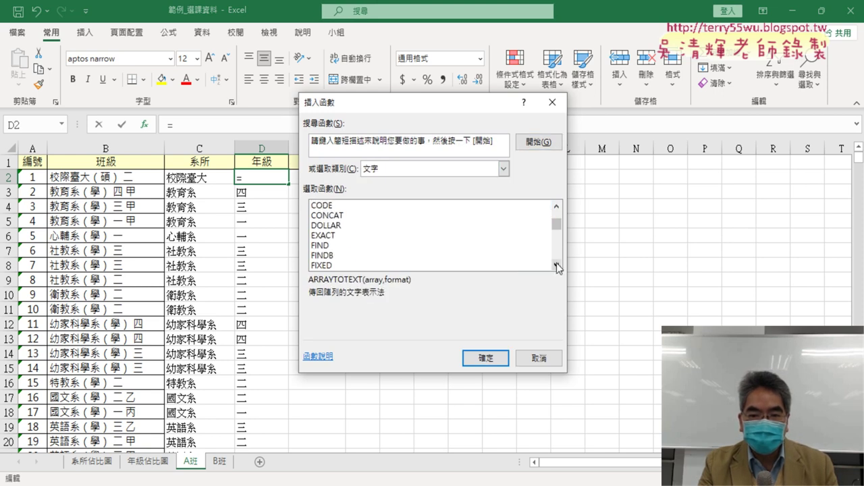
left_click(358, 236)
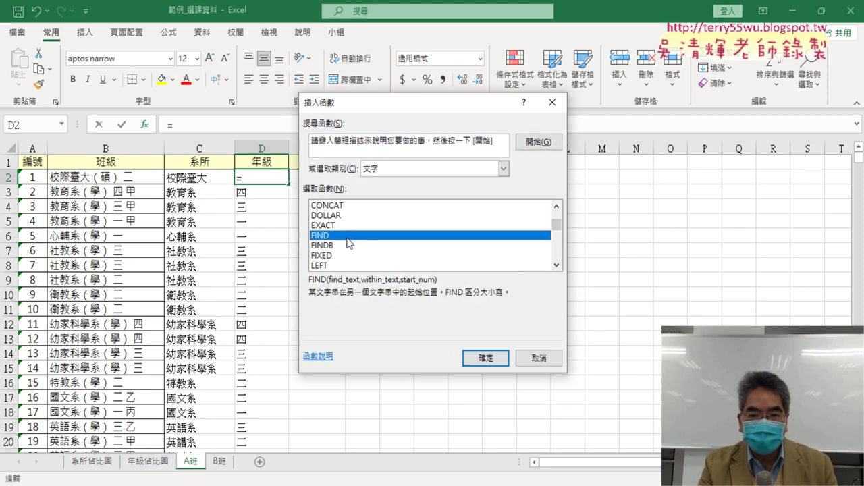
left_click(485, 358)
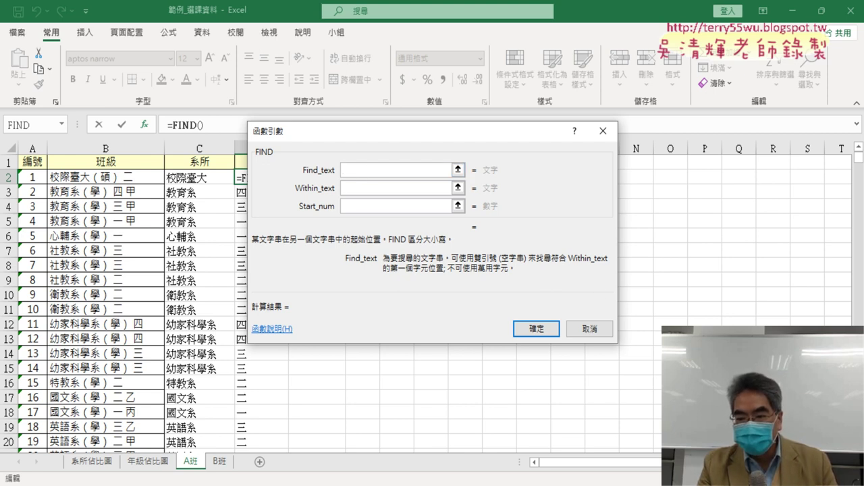
Step: Switch the input method to 注音, clear stray brackets and quotes from Find_text, and move the dialog aside
key("super+space")
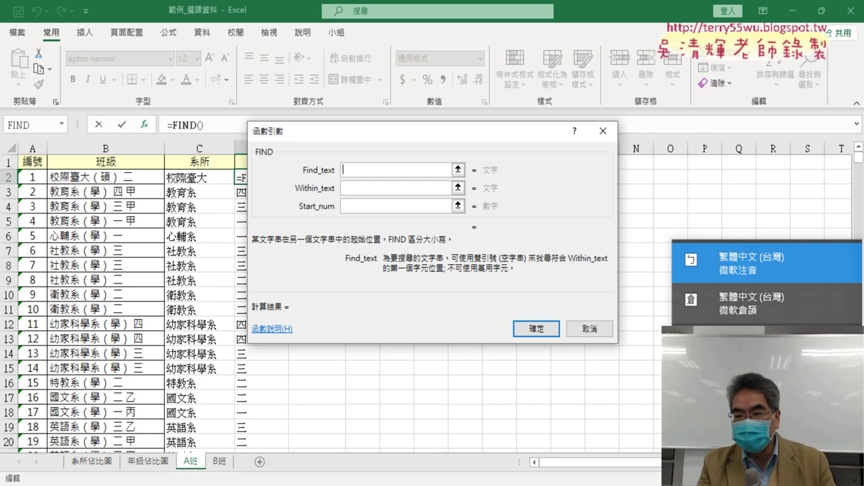
left_click(712, 253)
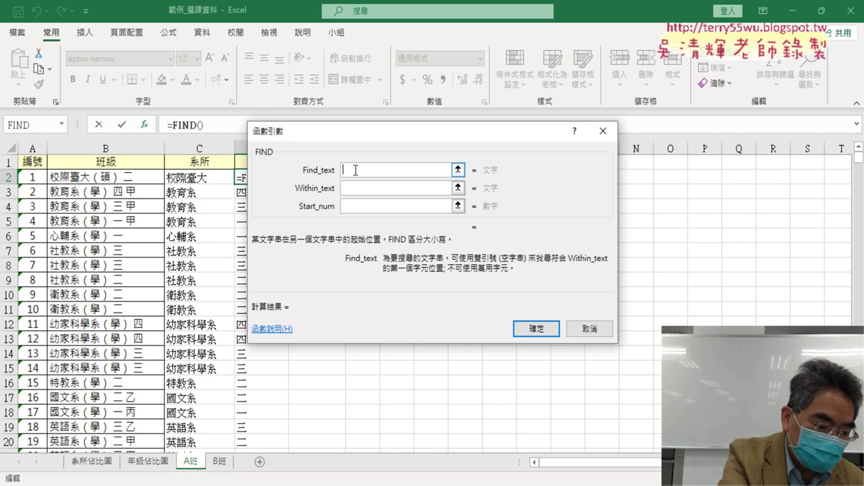
type("\"")
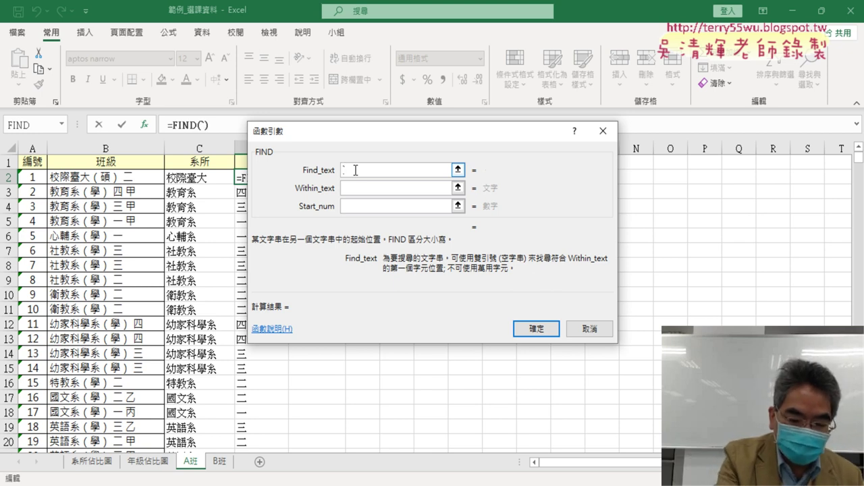
type("(")
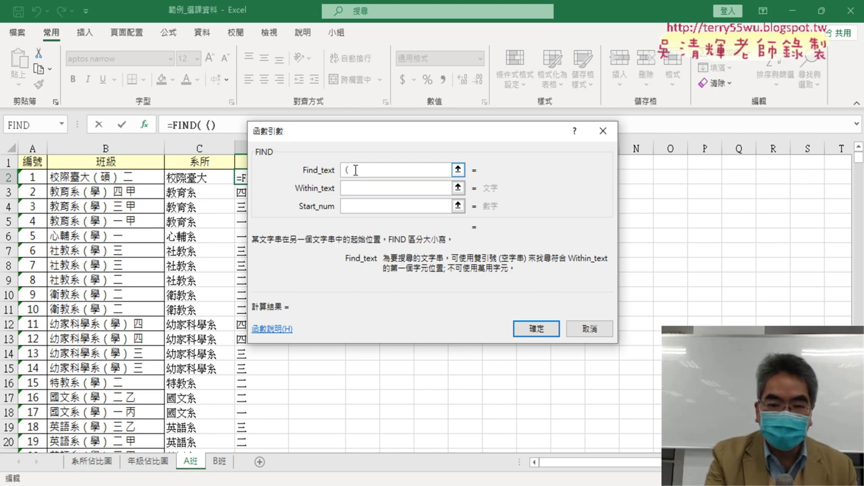
key("BackSpace")
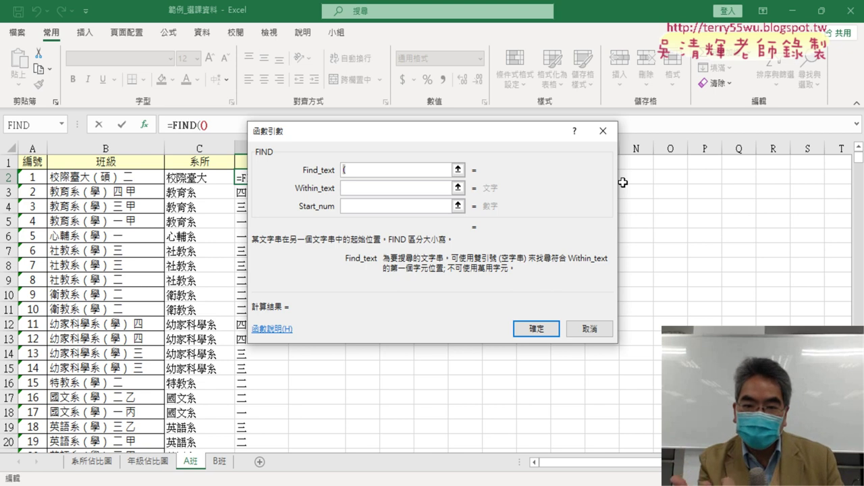
key("BackSpace")
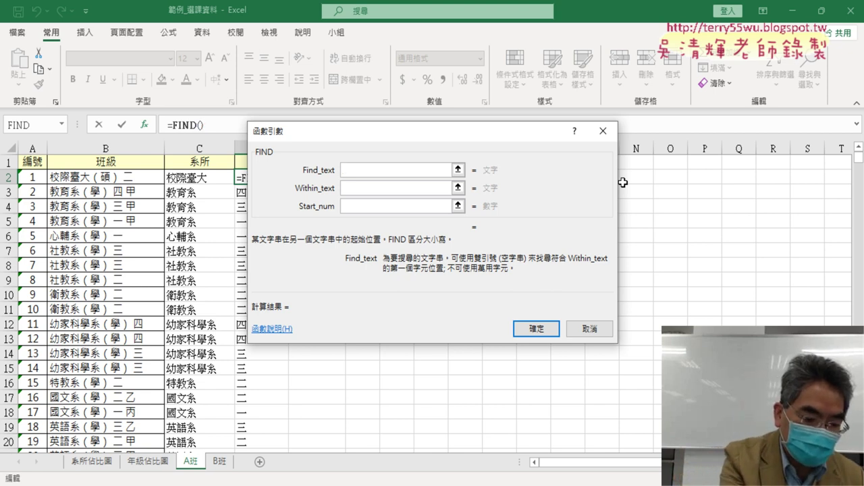
type("\"")
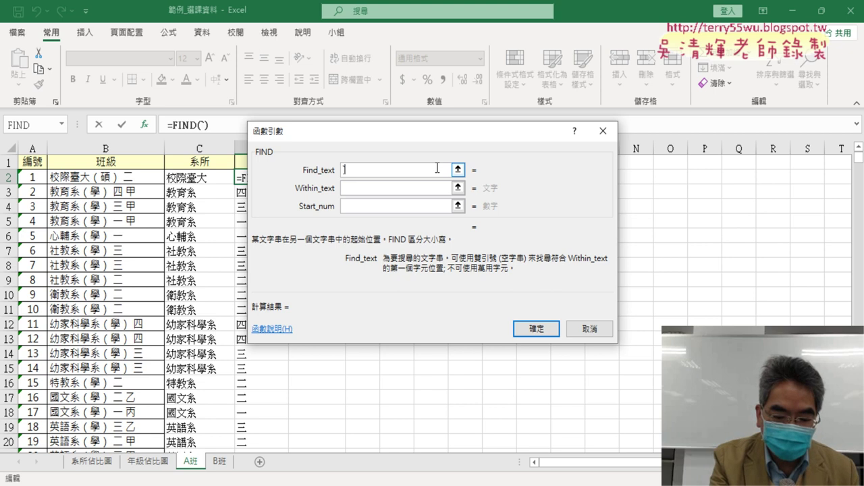
key("BackSpace")
type("(")
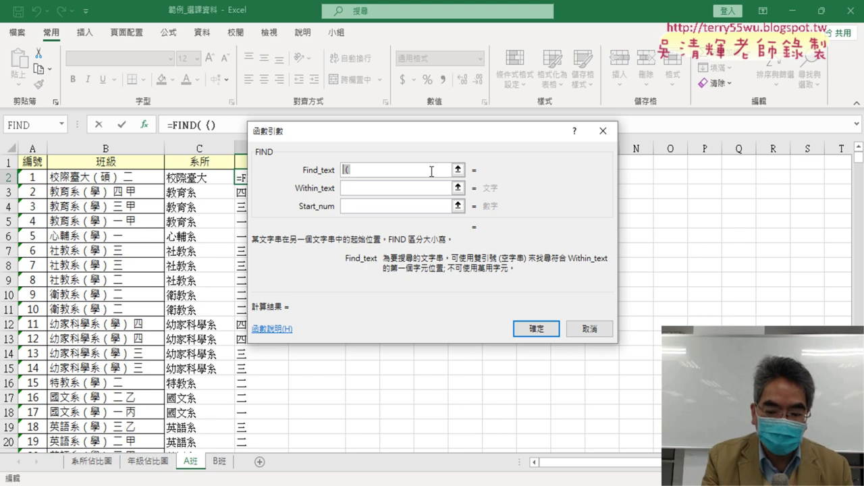
key("BackSpace")
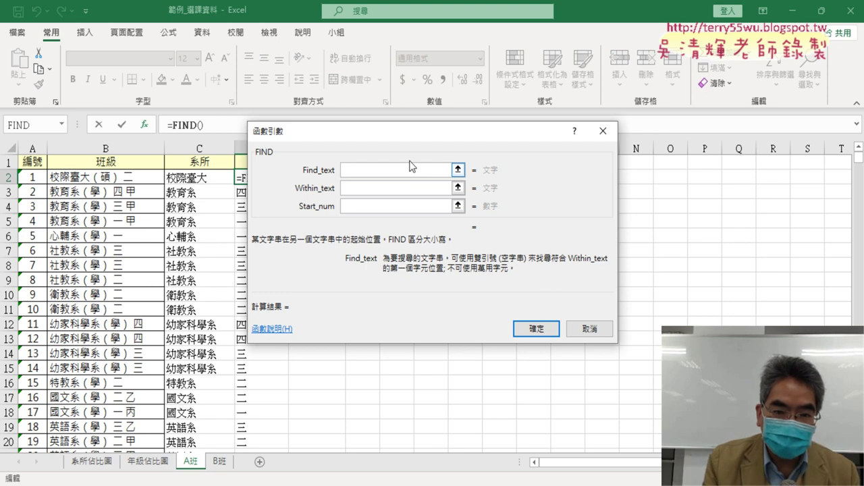
left_click_drag(313, 132, 440, 135)
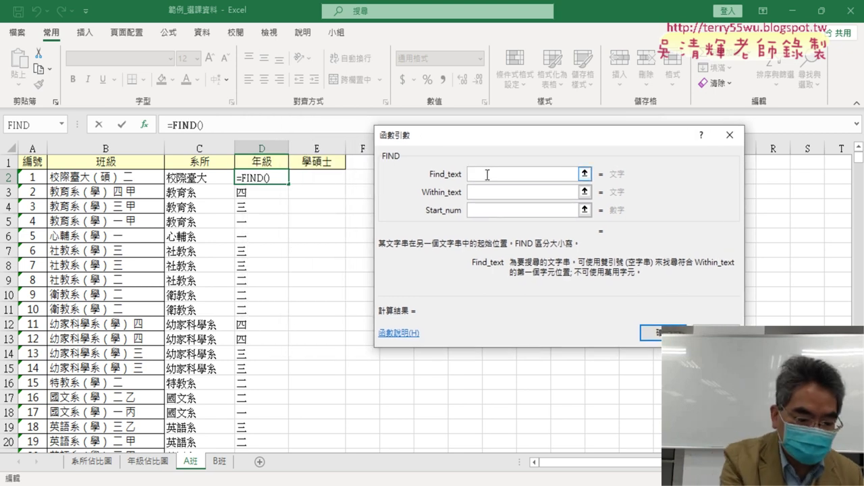
Step: Set FIND's Find_text to "）" and Within_text to B2, so D2 returns 7
type("\"")
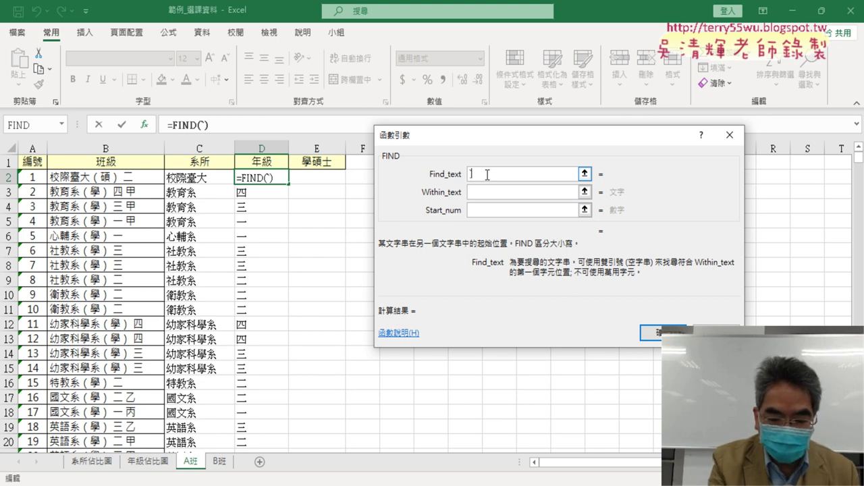
type(")")
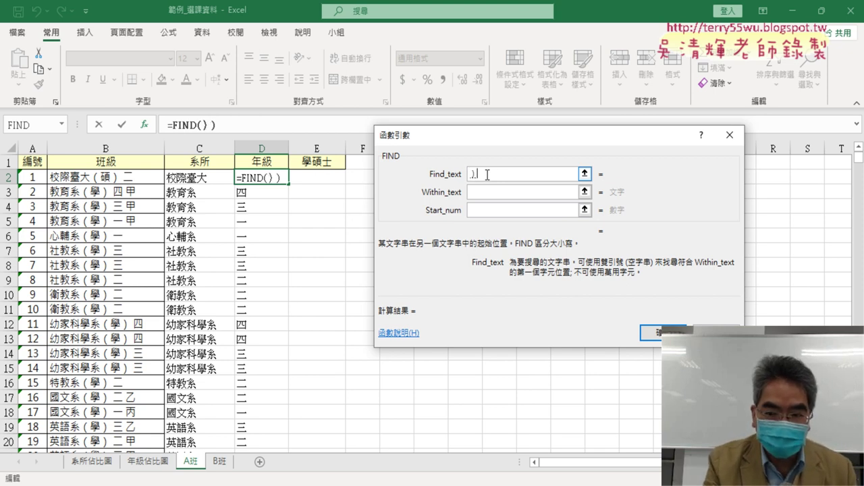
type("\"")
key("Tab")
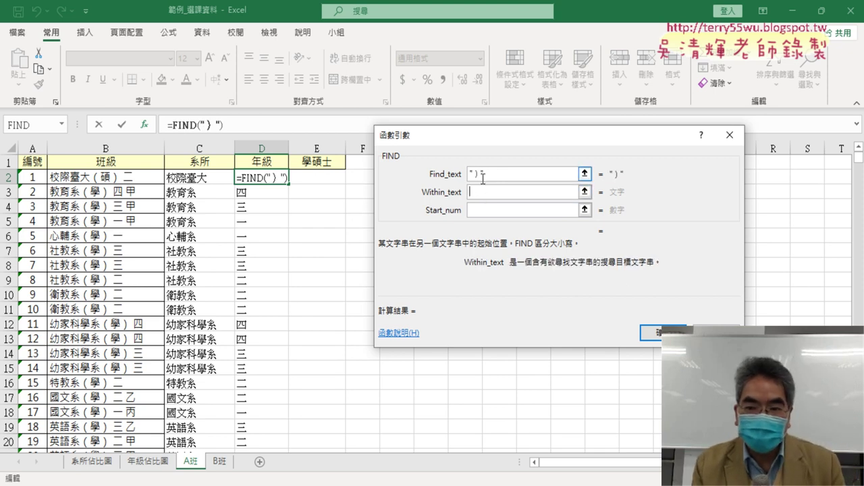
left_click(128, 175)
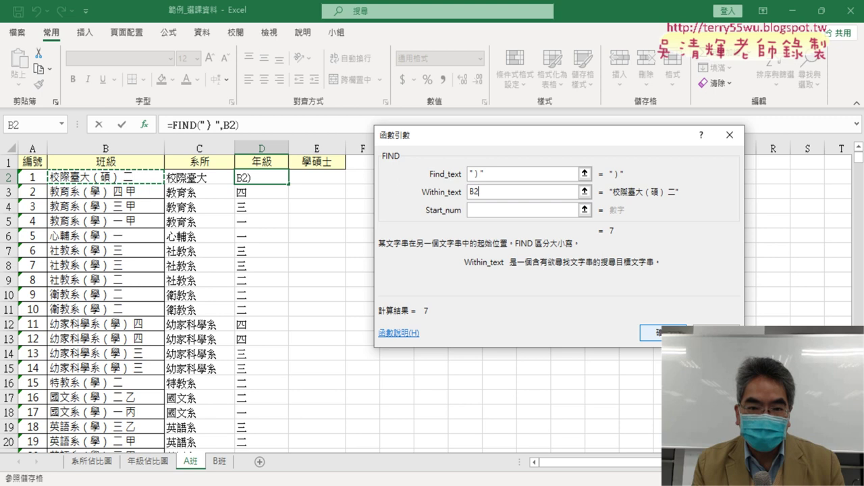
left_click(658, 333)
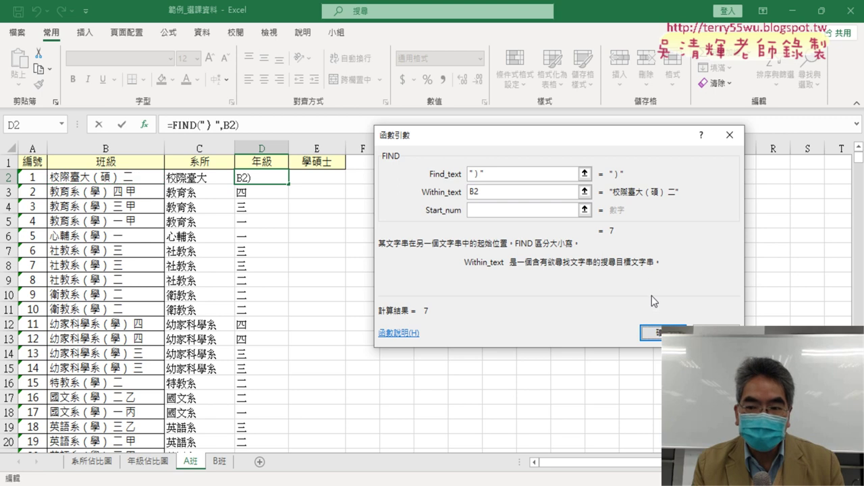
left_click(654, 333)
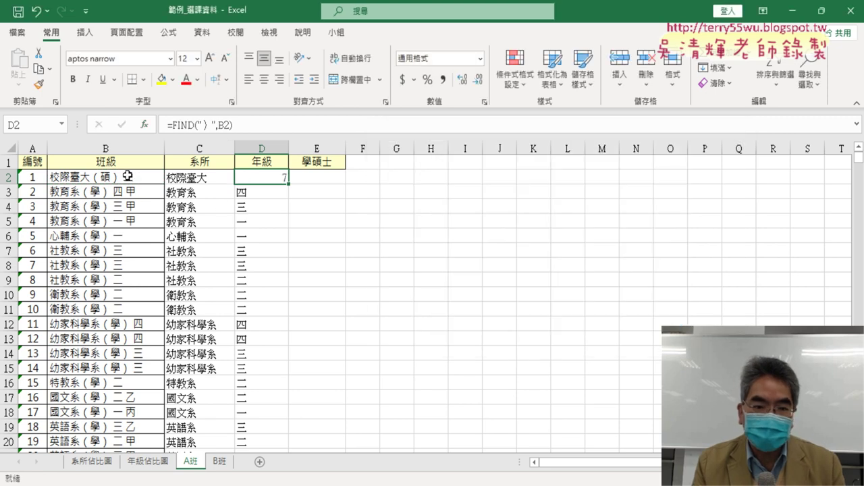
Step: Copy the FIND expression from D2's formula, then delete it so only '=' remains
left_click(233, 125)
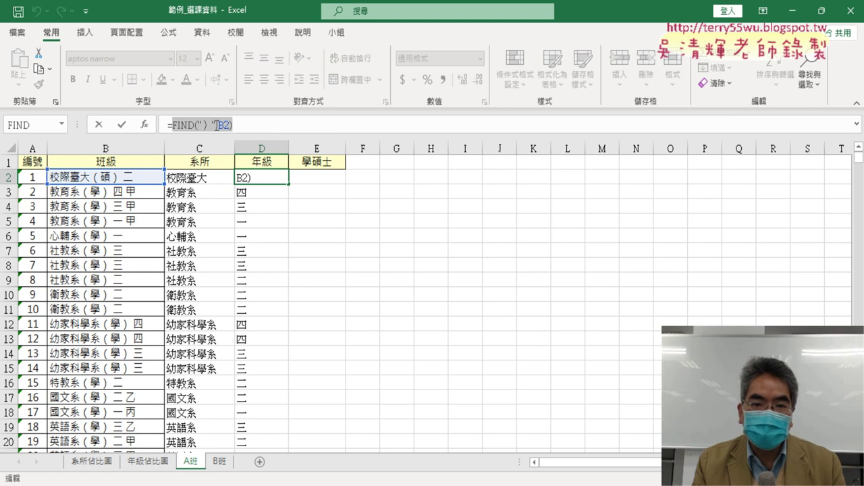
right_click(216, 126)
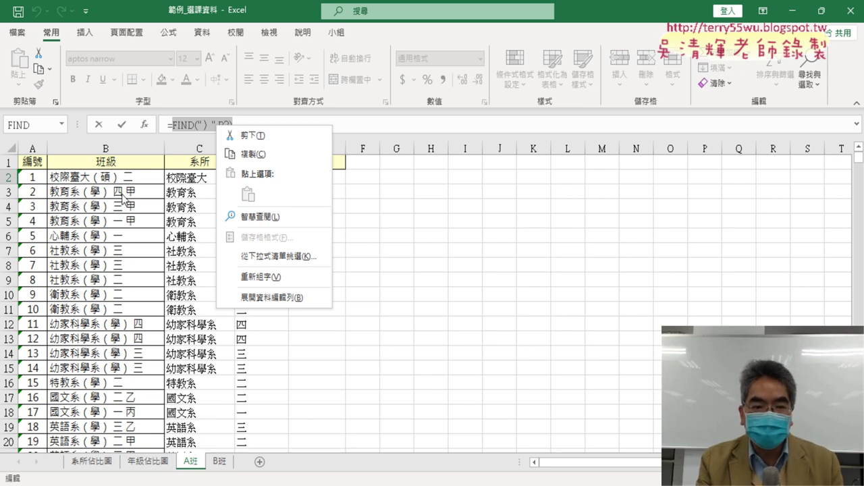
left_click(175, 123)
left_click(175, 123)
left_click_drag(173, 124, 232, 124)
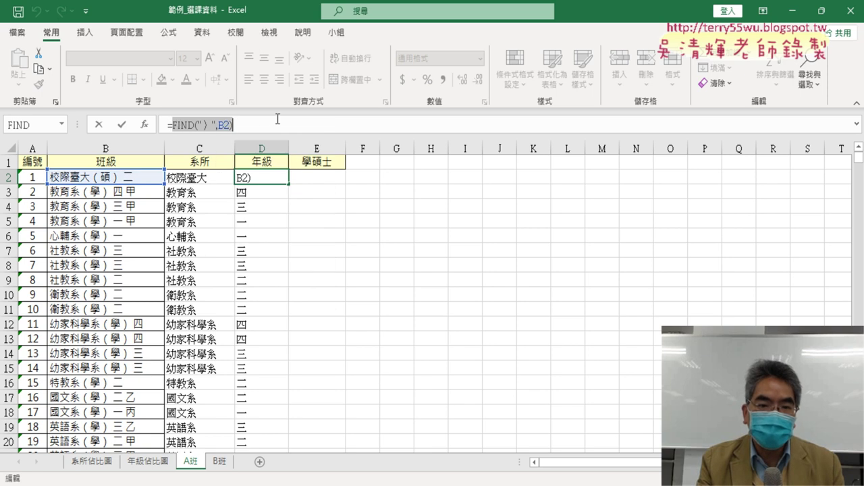
right_click(226, 124)
key("Escape")
key("Delete")
Step: Insert the MID function into D2 from the function list
left_click(144, 125)
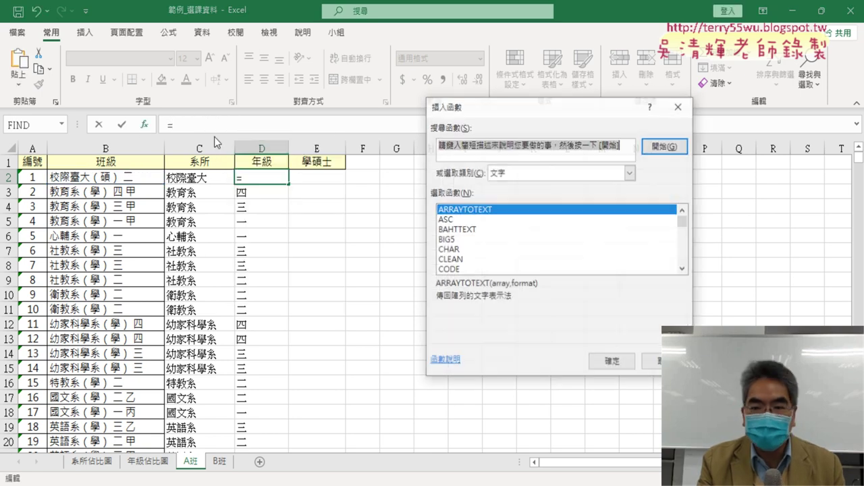
scroll(688, 268, "down", 1)
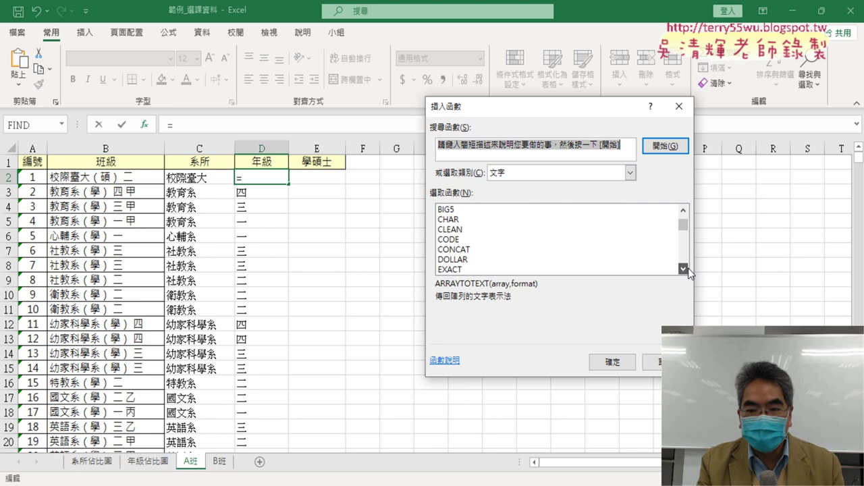
scroll(687, 268, "down", 1)
scroll(688, 268, "down", 1)
scroll(688, 268, "down", 1)
scroll(688, 268, "down", 1)
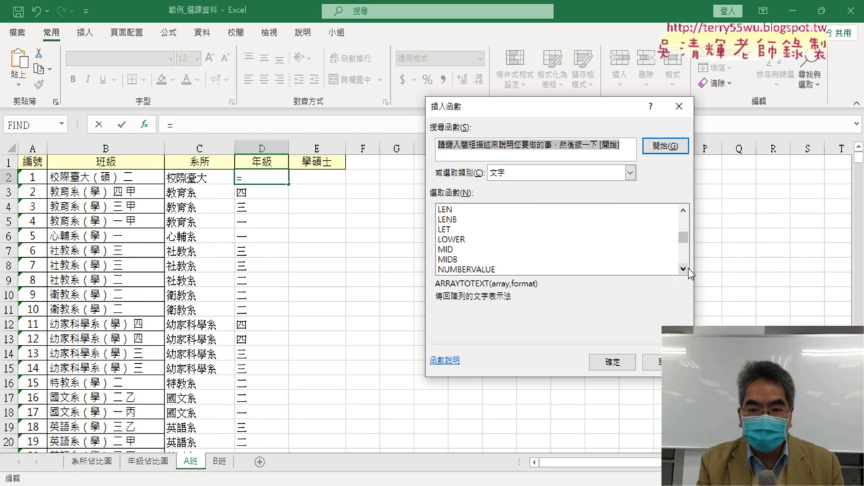
left_click(470, 240)
double_click(470, 243)
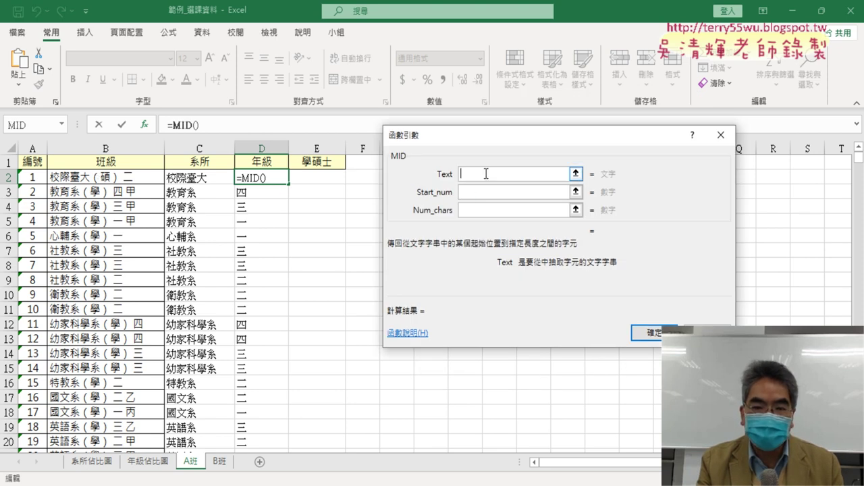
Step: Set MID to B2, FIND("）",B2)+2 and 1, then fill the grade formula down column D
left_click(84, 178)
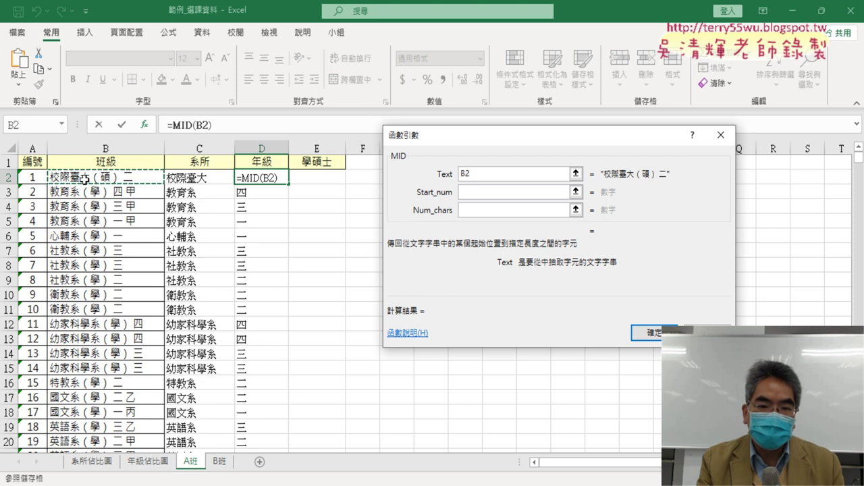
left_click(468, 193)
right_click(473, 194)
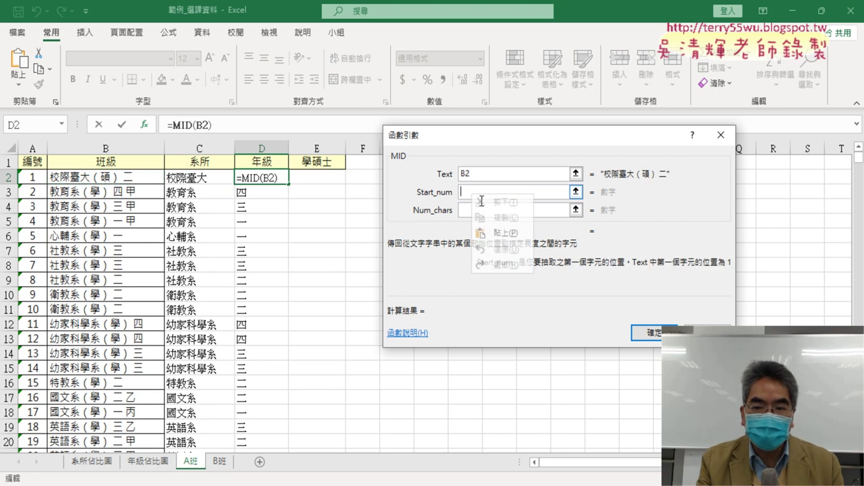
left_click(505, 233)
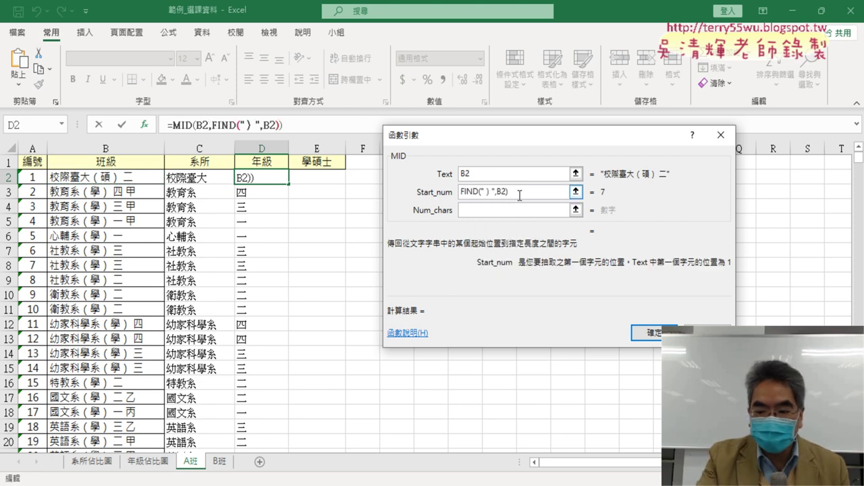
type("+2")
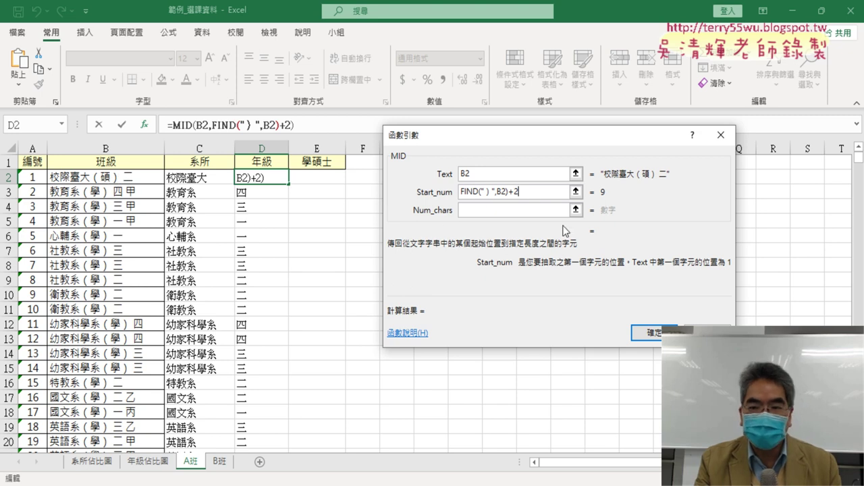
left_click(535, 211)
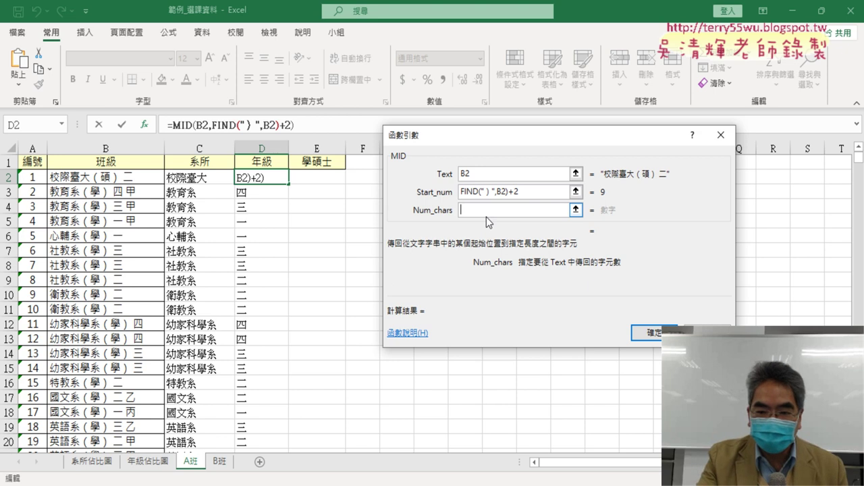
type("1")
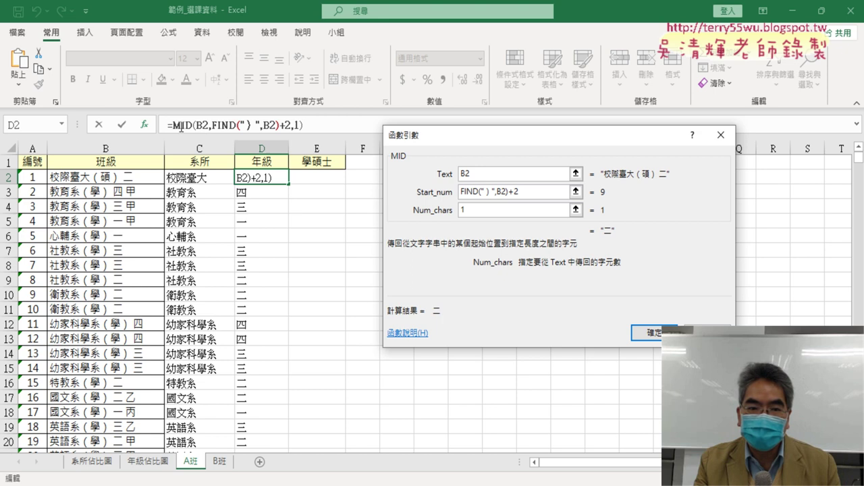
left_click(635, 331)
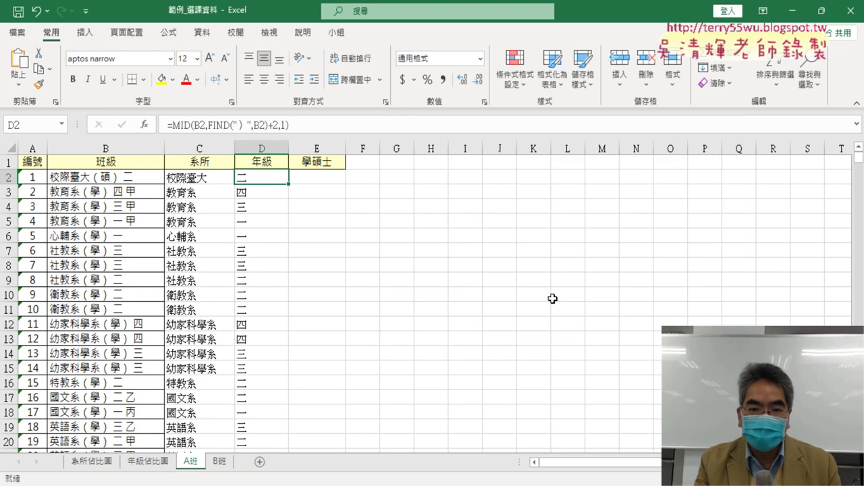
double_click(290, 185)
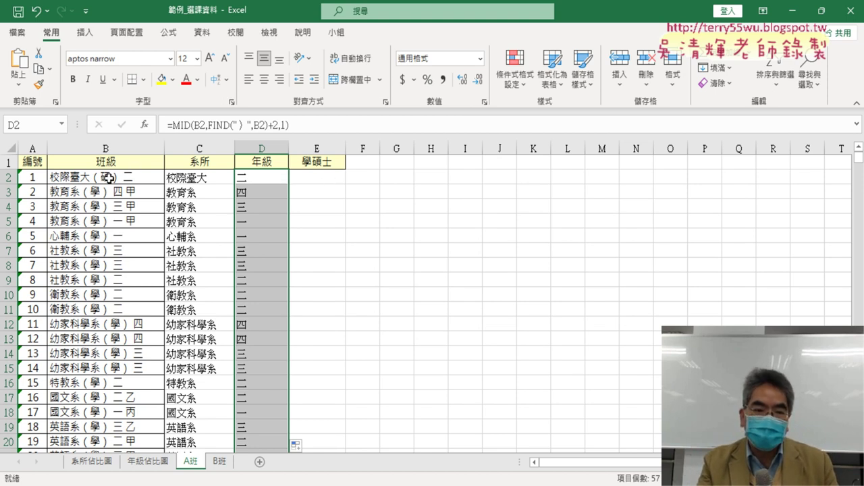
left_click(340, 178)
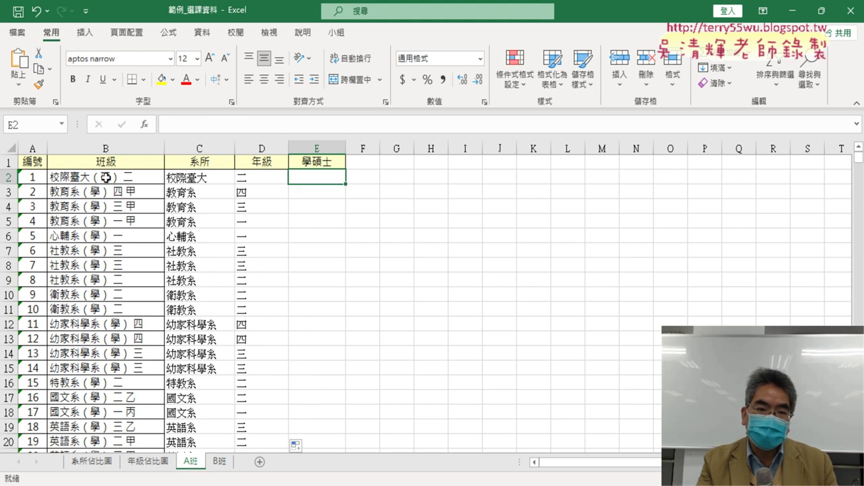
Step: Build =FIND("（",B2) in E2 so it returns 5, then select the expression after '='
left_click(146, 125)
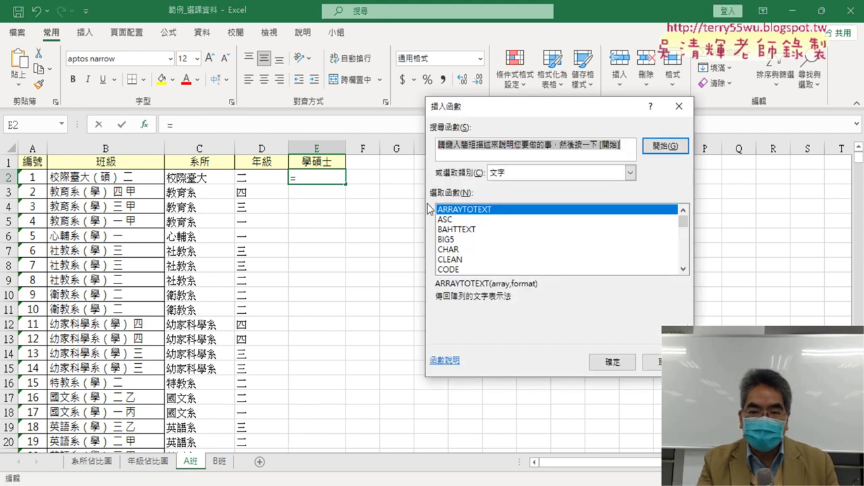
left_click(683, 271)
left_click(684, 271)
left_click(683, 271)
left_click(683, 271)
left_click(683, 271)
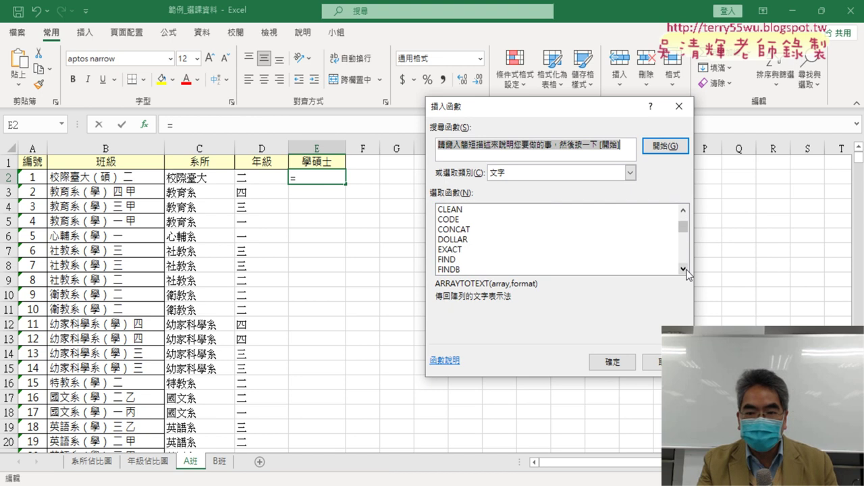
double_click(467, 259)
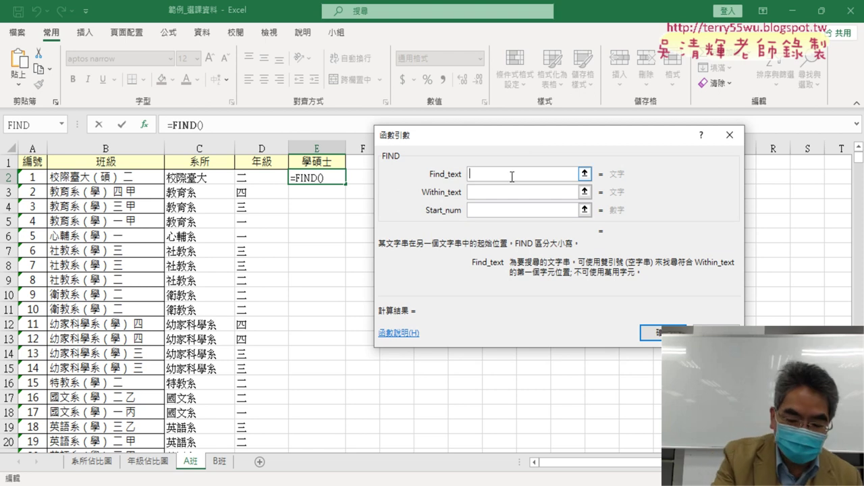
type("\"")
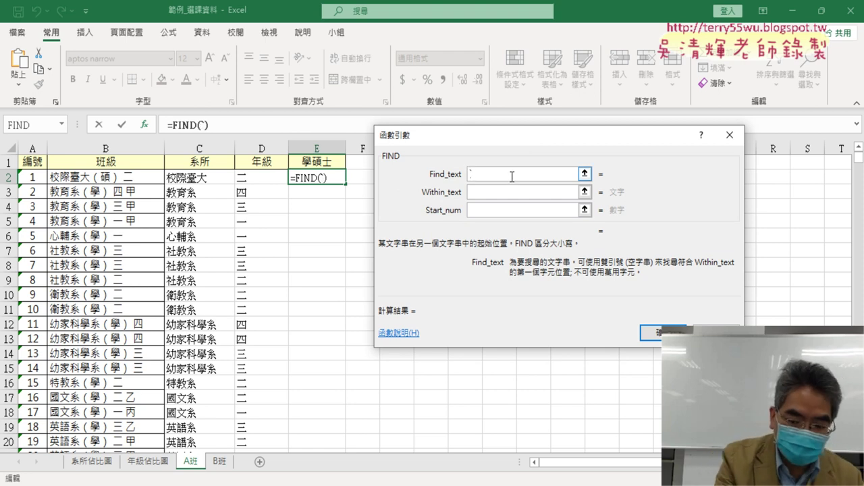
key("BackSpace")
type("（")
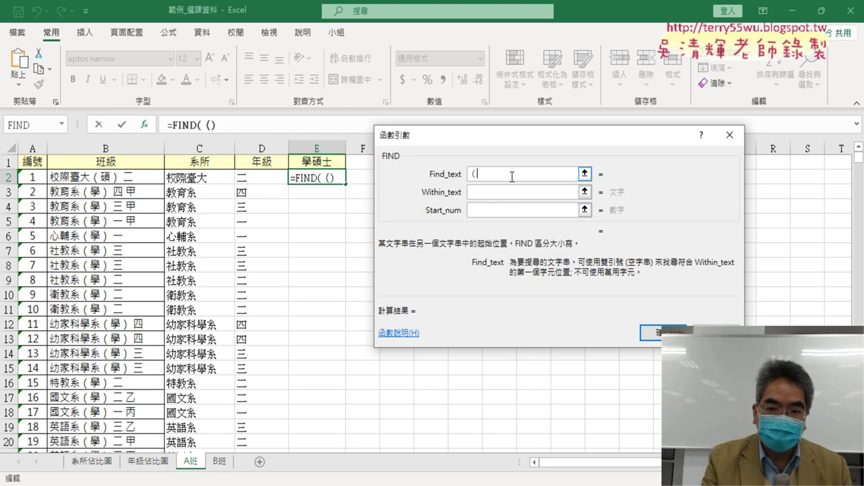
left_click(501, 191)
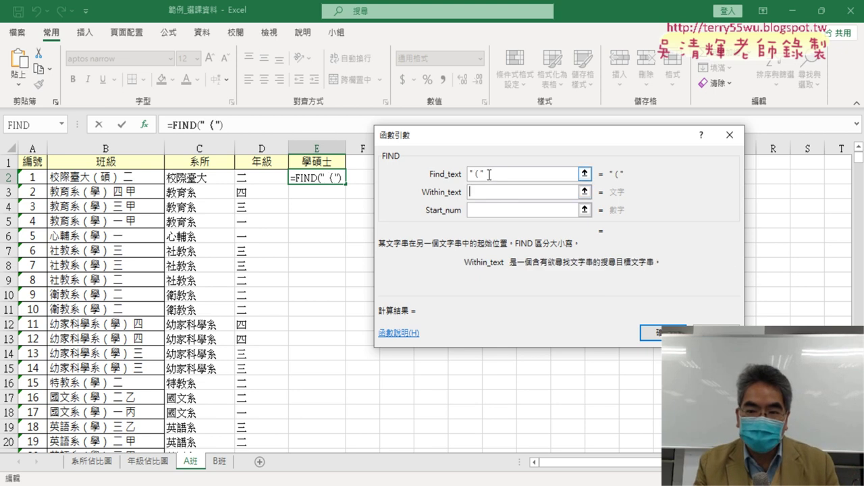
left_click(141, 179)
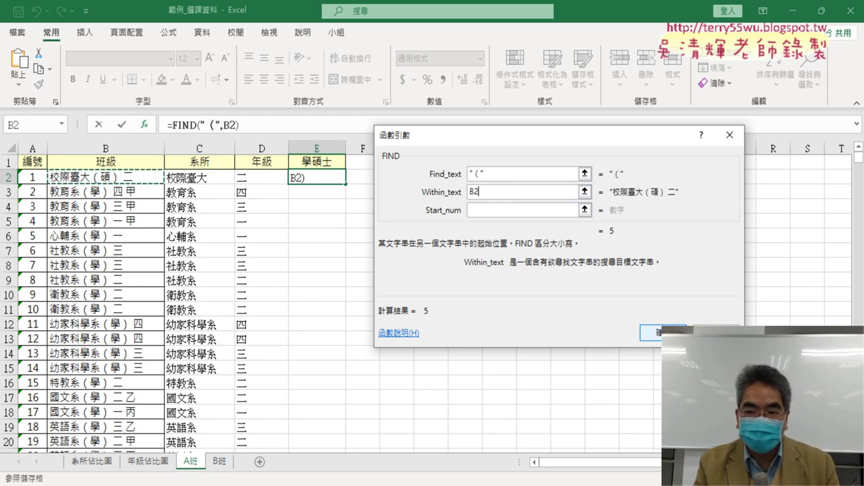
left_click(652, 333)
left_click_drag(174, 125, 264, 126)
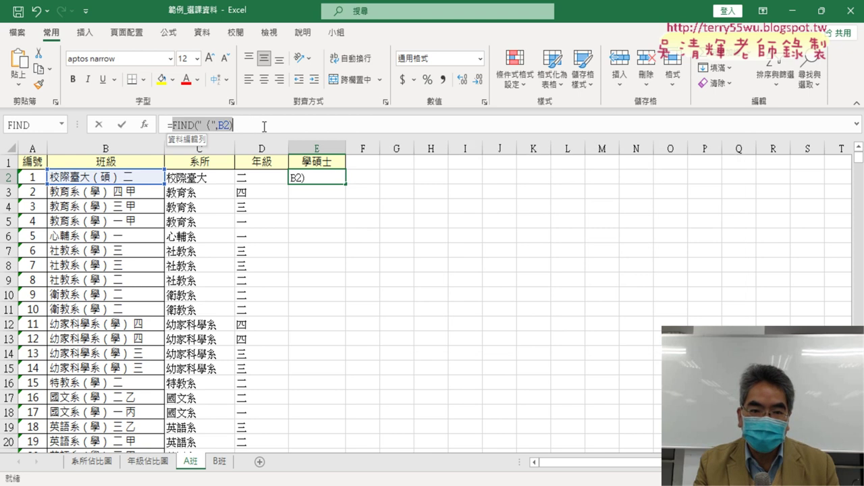
right_click(226, 131)
Step: Cut the FIND expression from E2 and insert the MID function in its place
left_click(246, 140)
left_click(146, 124)
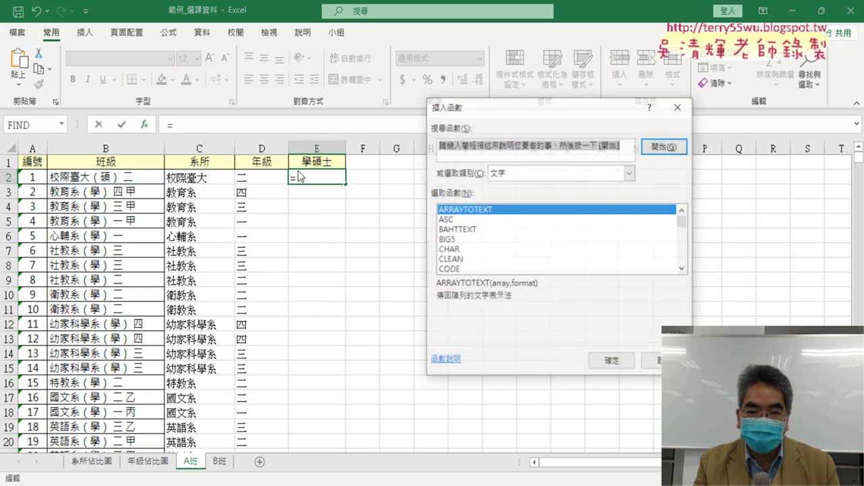
left_click(683, 269)
left_click(683, 268)
left_click(684, 269)
left_click(684, 269)
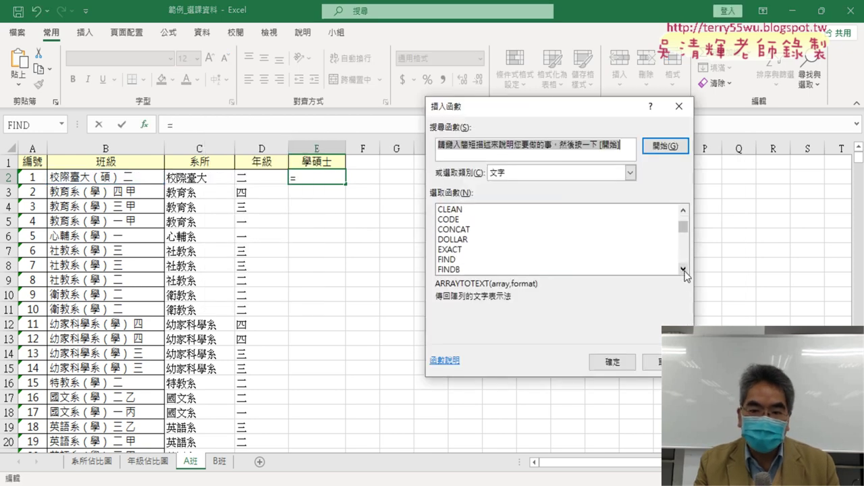
left_click(684, 269)
left_click(683, 269)
left_click(684, 268)
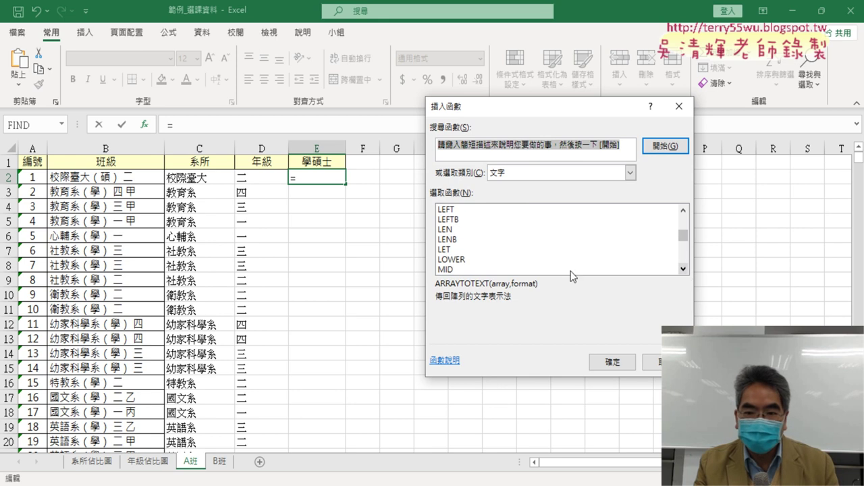
left_click(471, 269)
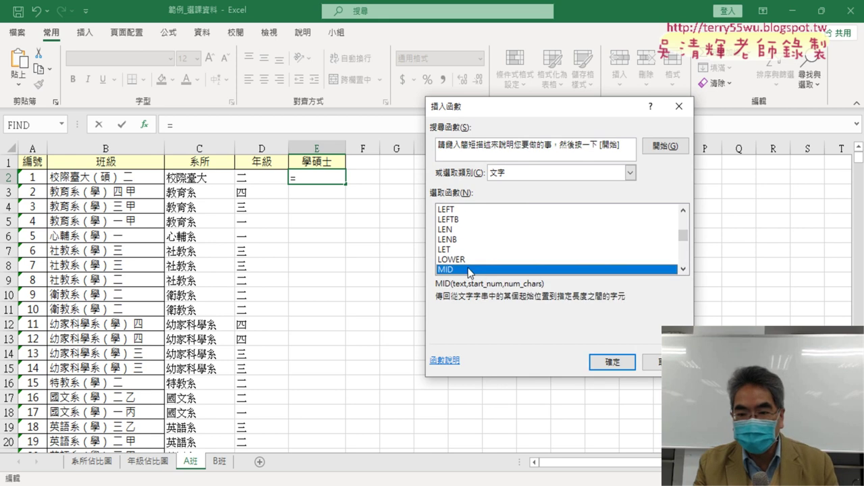
left_click(615, 362)
Step: Give MID the arguments B2, FIND("（",B2)+1 and 1, so E2 shows 碩
left_click(144, 179)
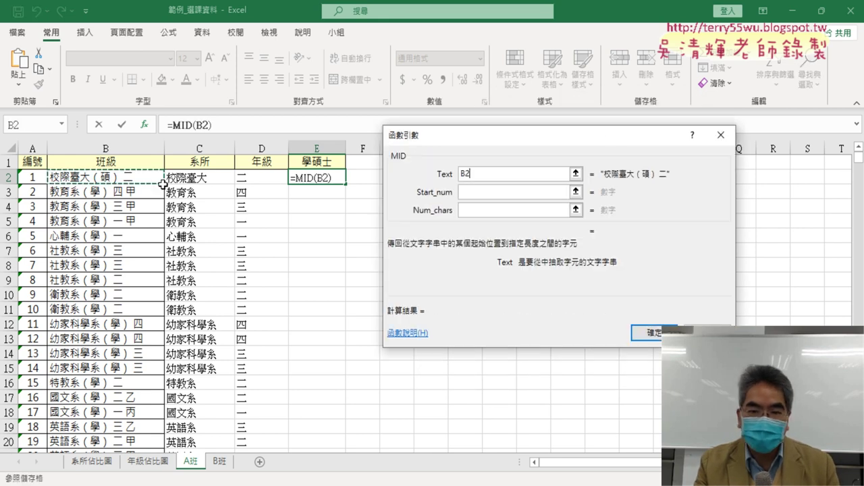
right_click(476, 192)
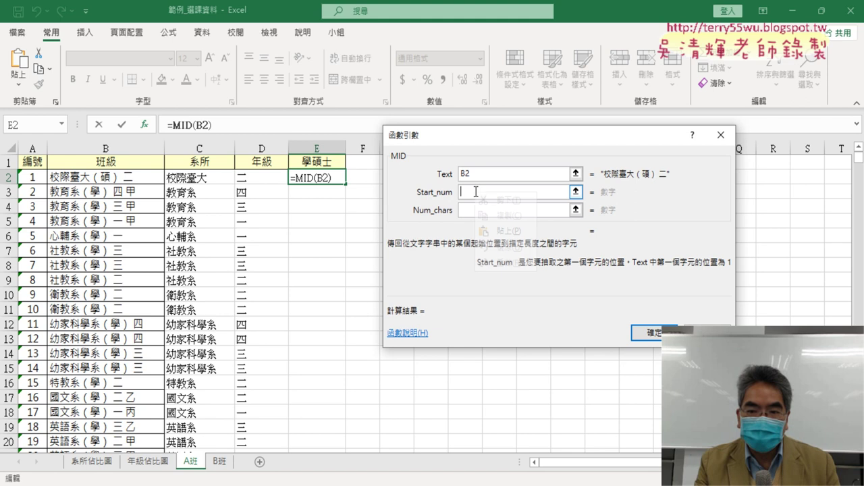
left_click(504, 231)
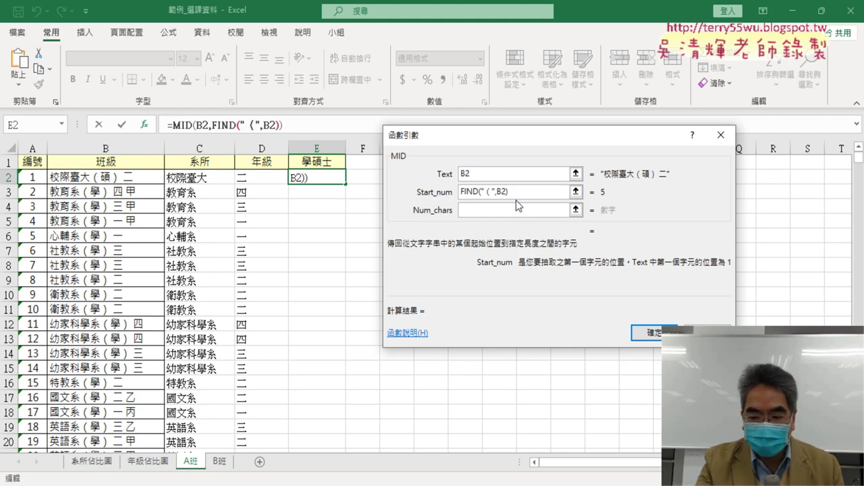
type("+1")
key("Tab")
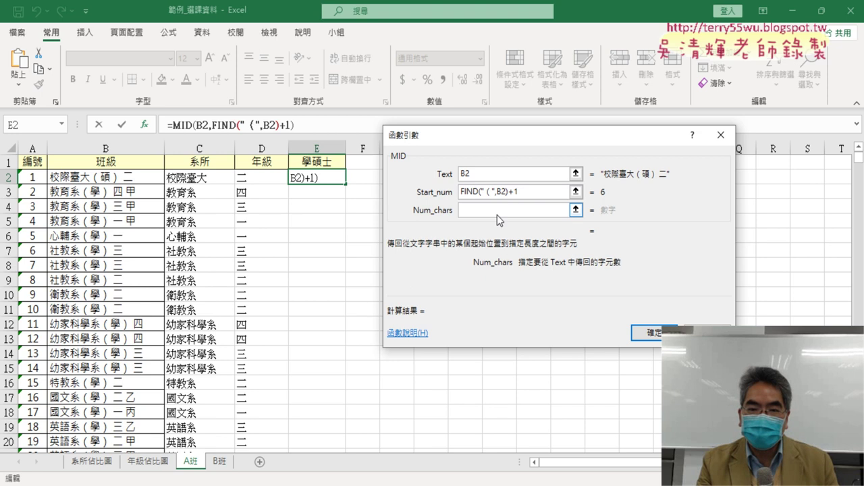
type("1")
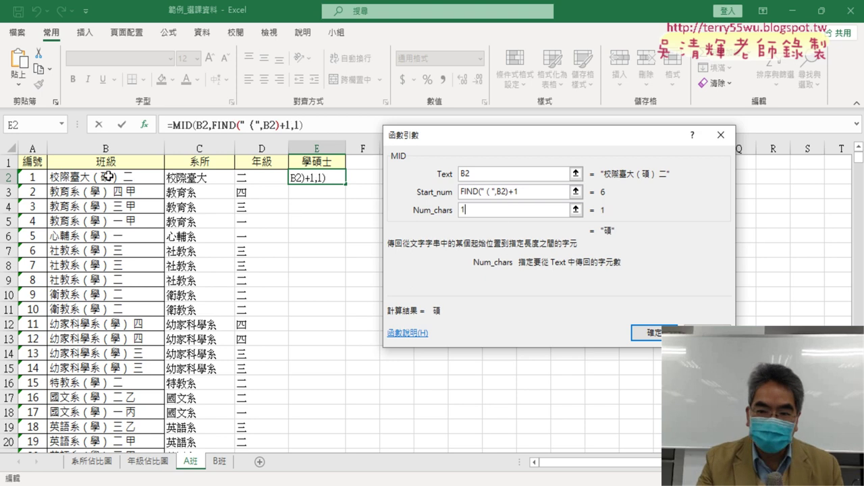
left_click(649, 332)
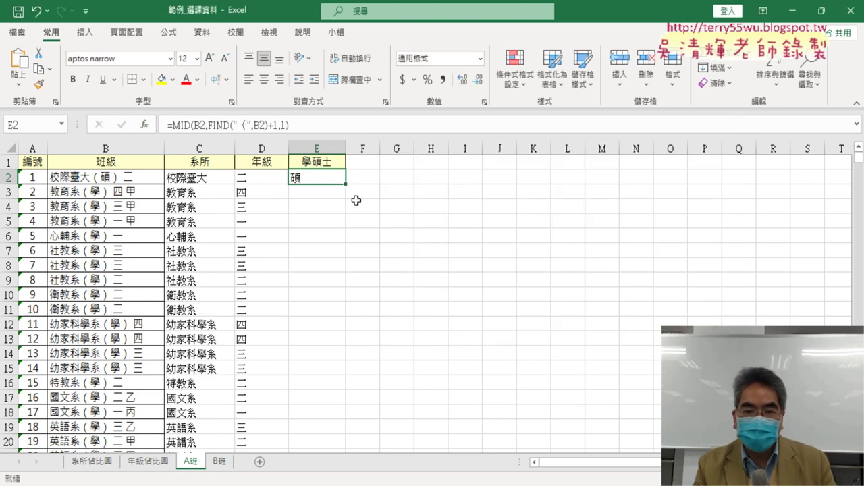
Step: Fill E2's MID formula down the 學碩士 column and scroll through to check the results
double_click(346, 185)
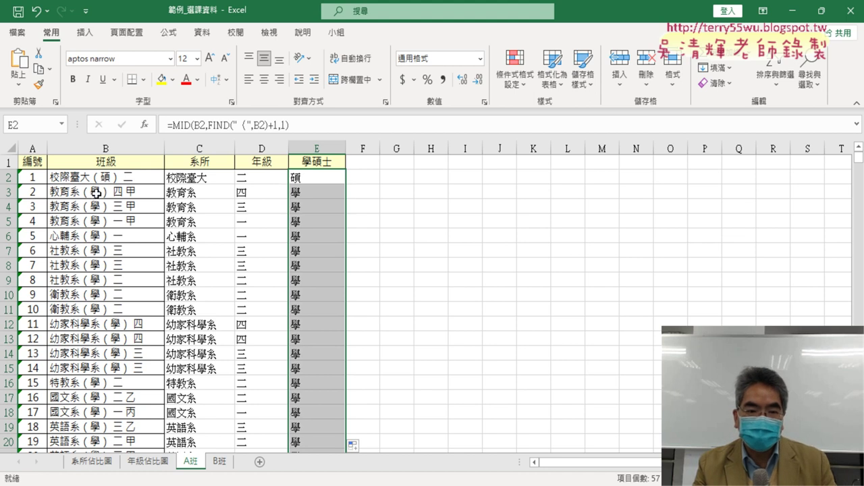
scroll(333, 290, "down", 2)
scroll(334, 291, "down", 5)
scroll(334, 291, "down", 3)
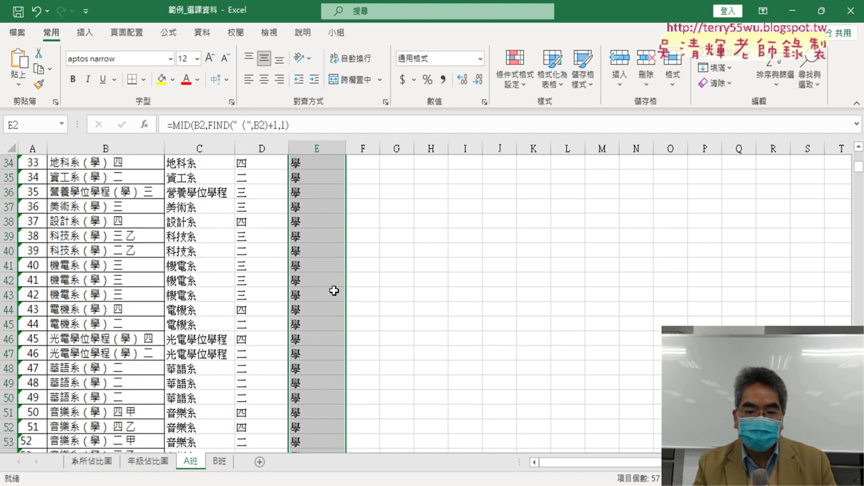
scroll(334, 290, "down", 7)
scroll(334, 290, "up", 5)
scroll(333, 290, "up", 10)
scroll(333, 290, "up", 2)
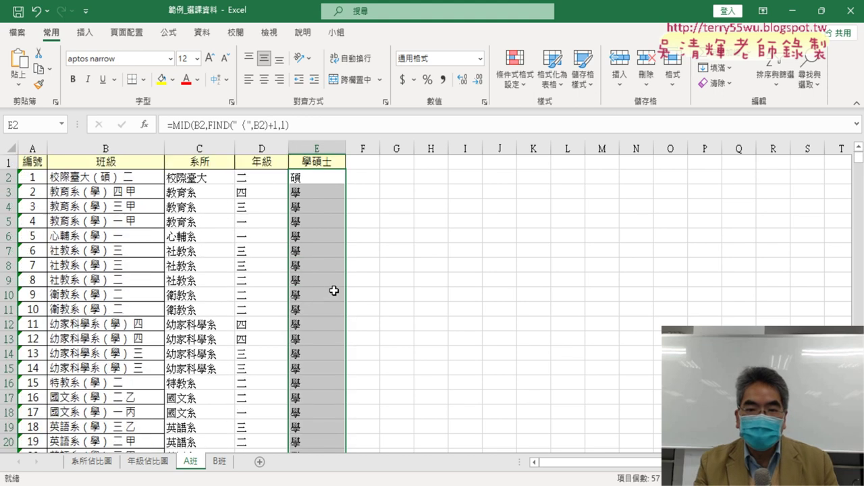
left_click(330, 181)
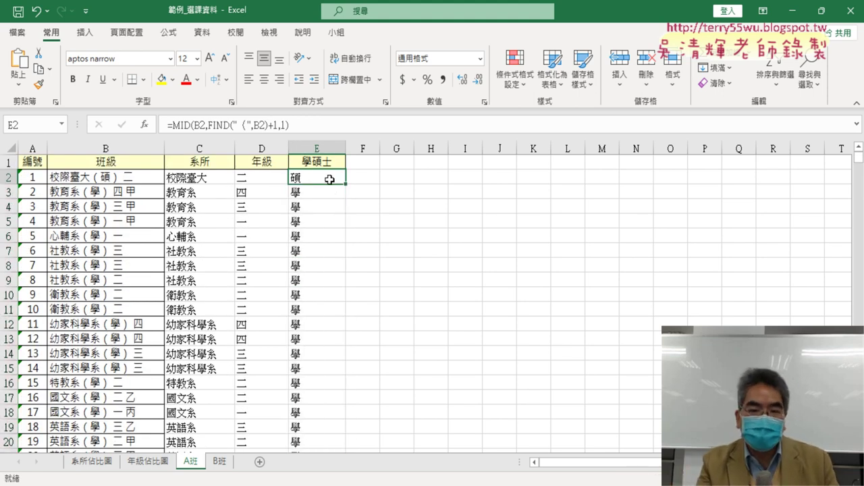
Step: Review the class text in B2 and the formulas in C2 and D2, then select column E
double_click(109, 178)
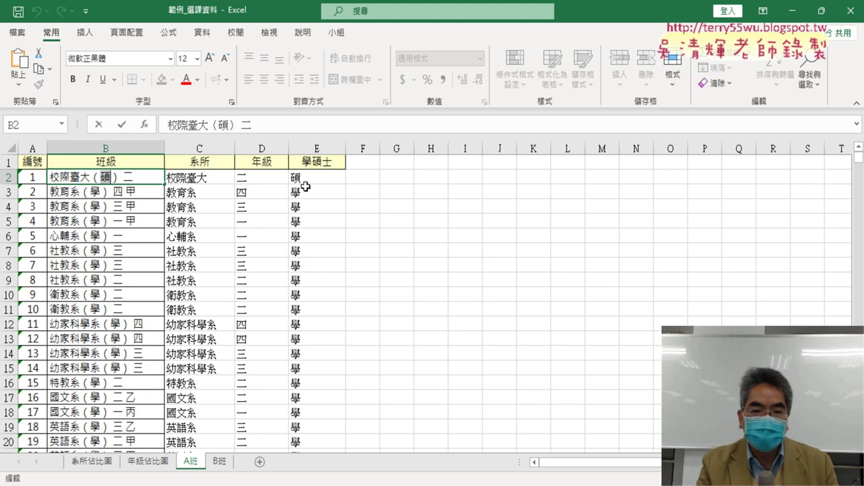
left_click(203, 179)
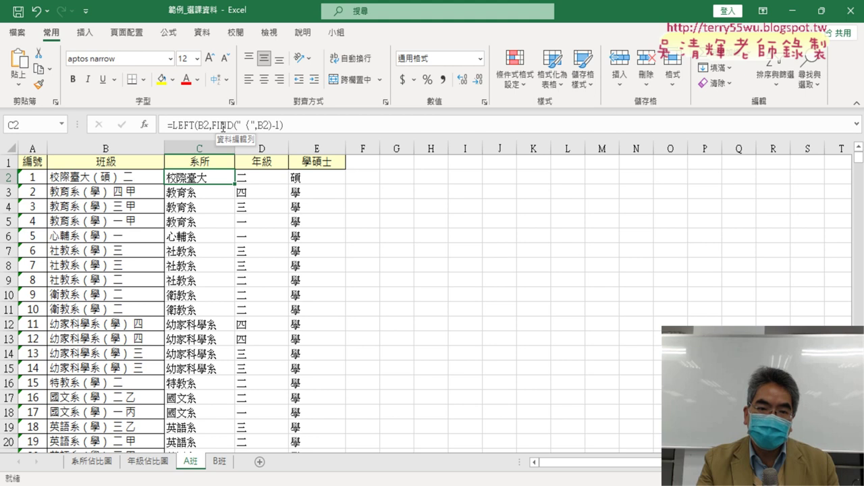
left_click(267, 178)
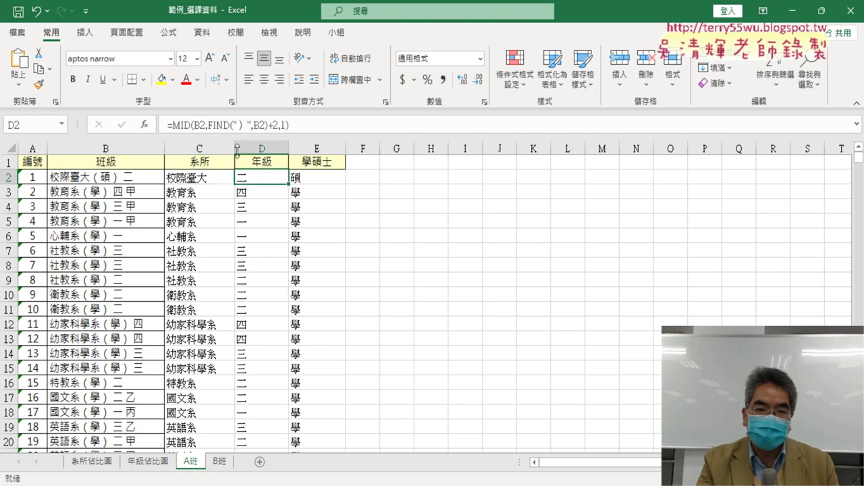
left_click(318, 148)
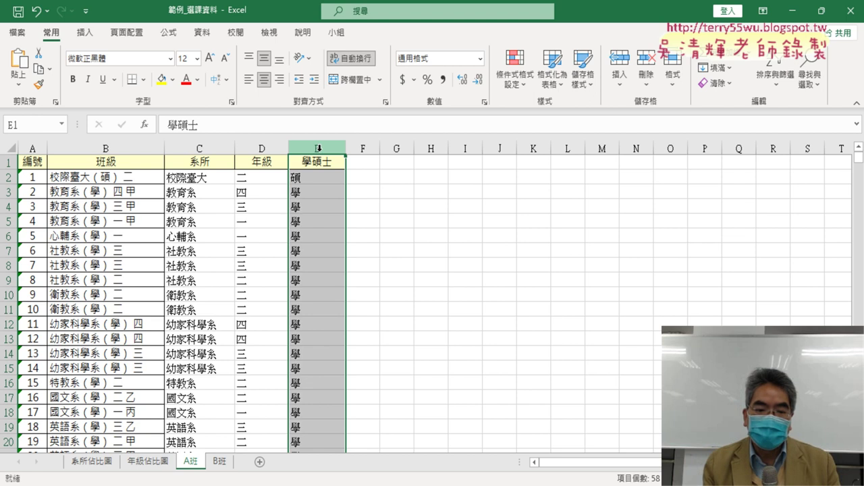
left_click(92, 465)
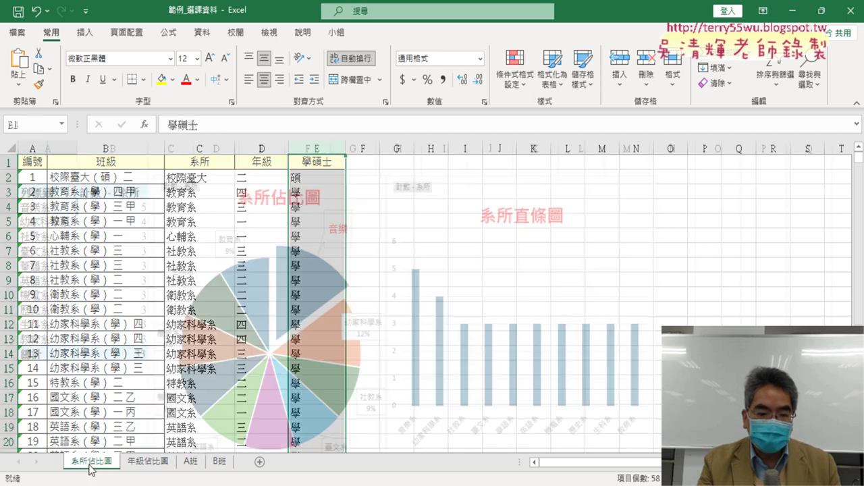
left_click(147, 464)
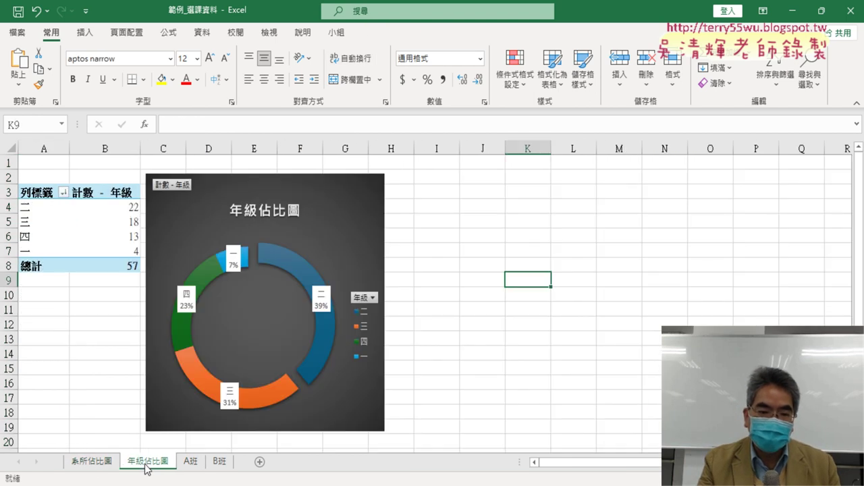
left_click(93, 464)
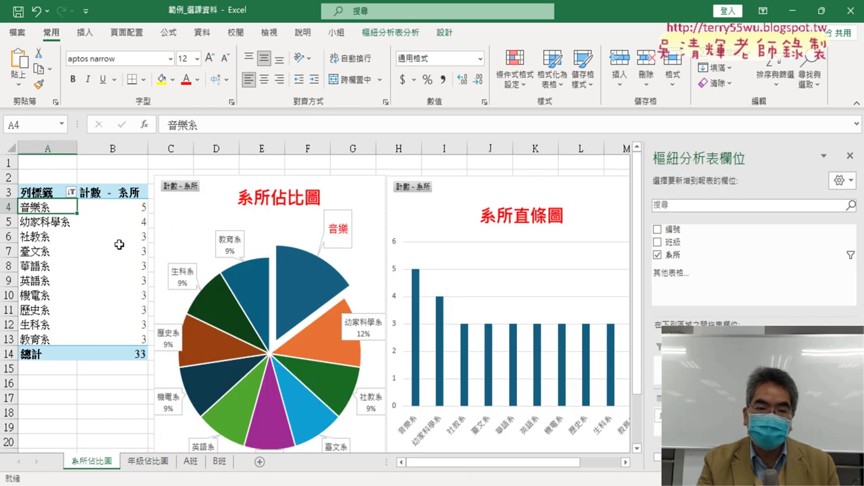
left_click(147, 464)
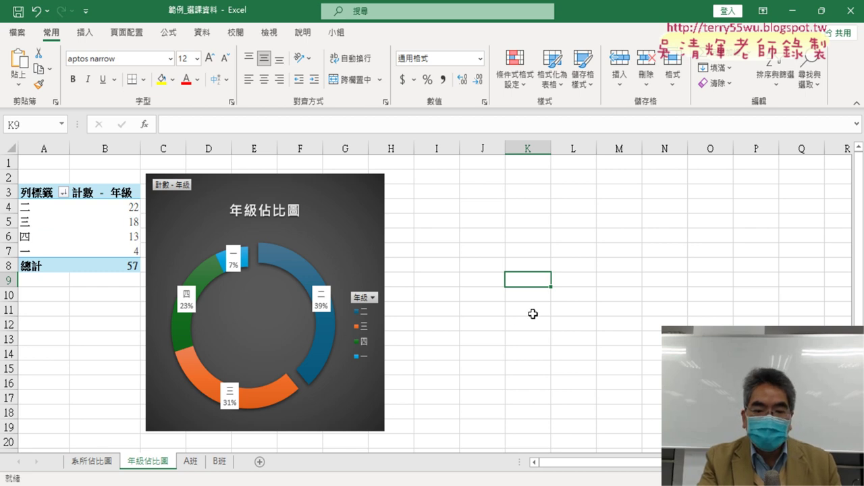
left_click(189, 462)
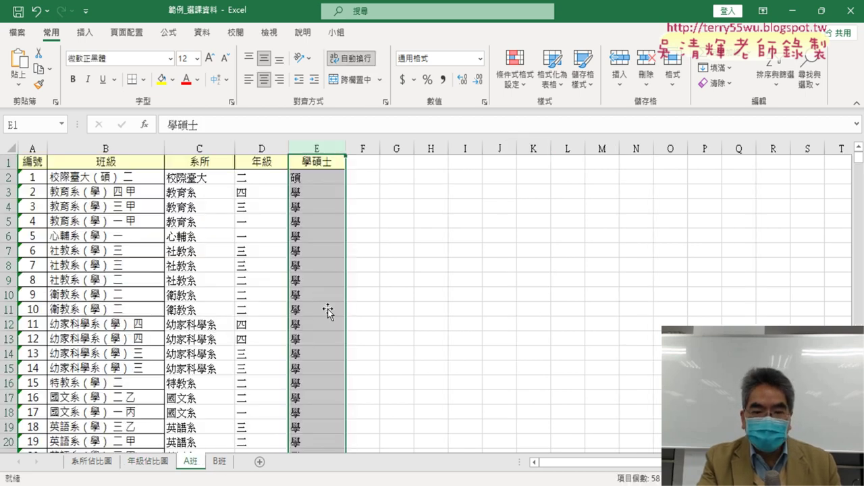
left_click(316, 162)
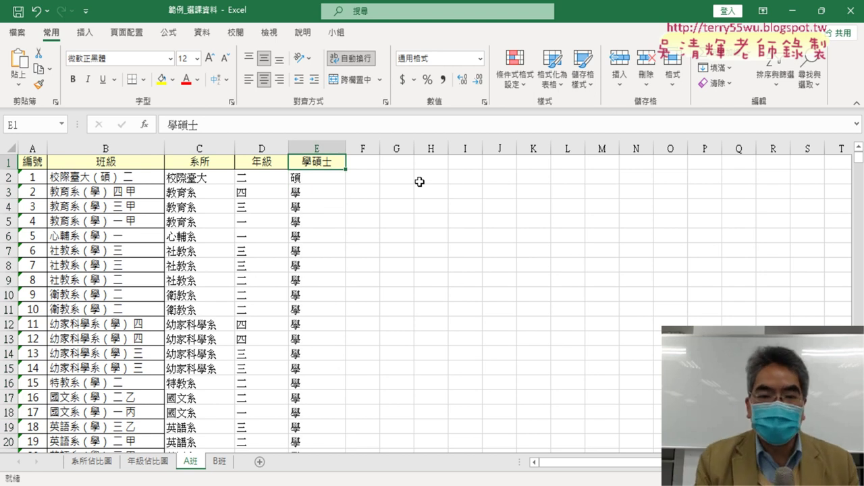
left_click(324, 178)
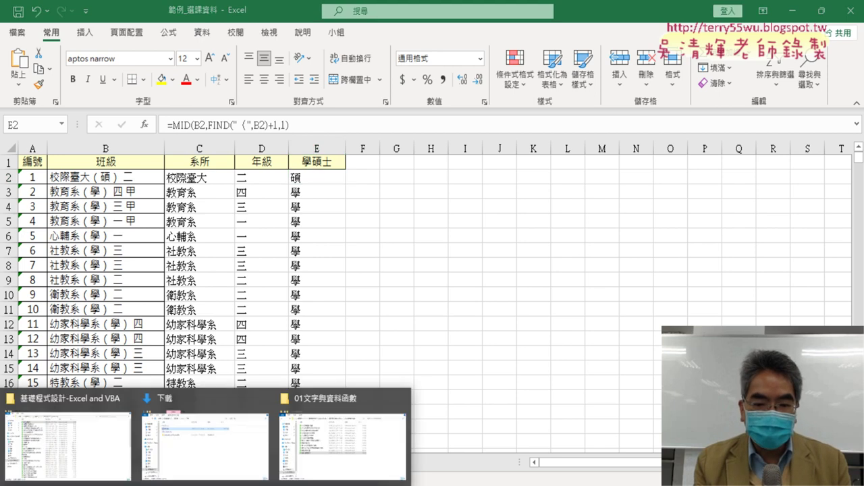
Step: Navigate File Explorer to the 01文字與資料函數 folder and select the 範例_選課資料 workbook
left_click(322, 466)
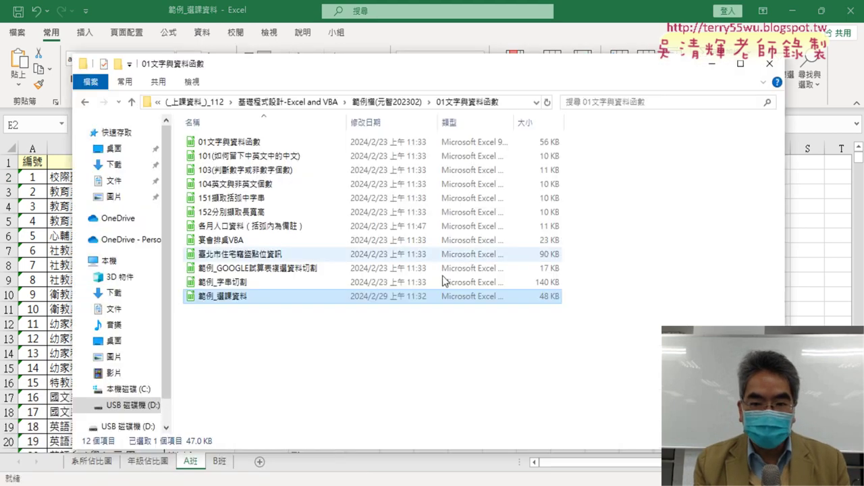
left_click(391, 102)
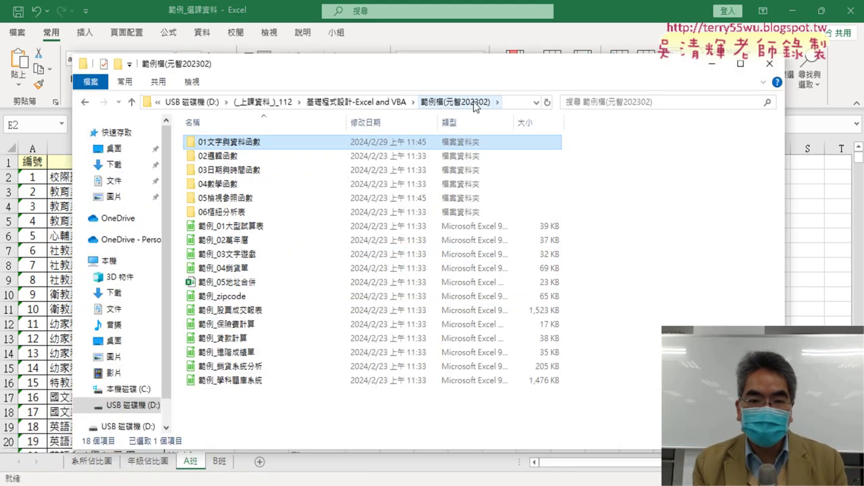
double_click(275, 143)
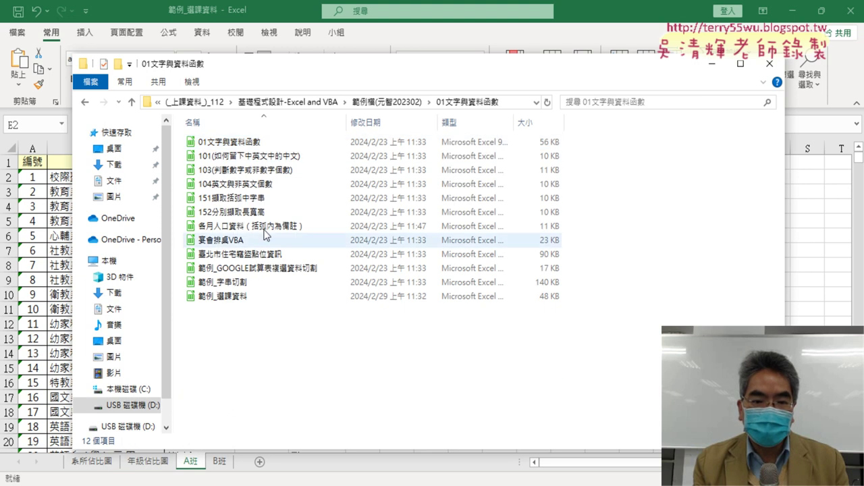
left_click(249, 298)
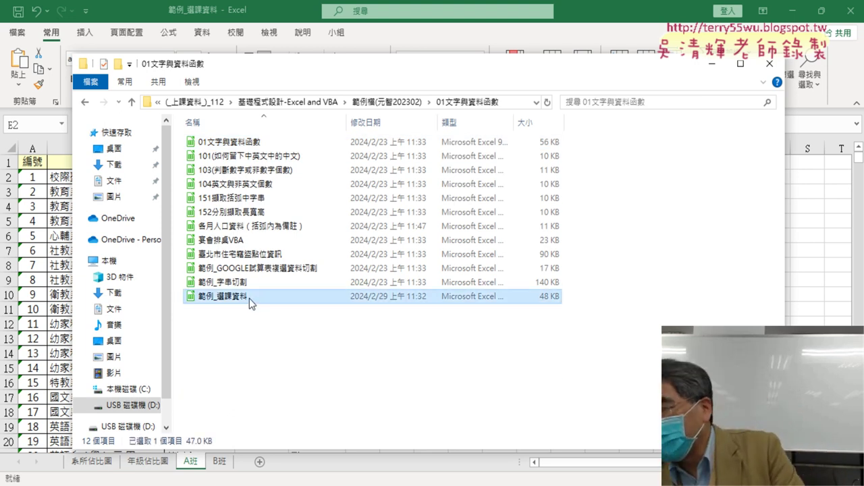